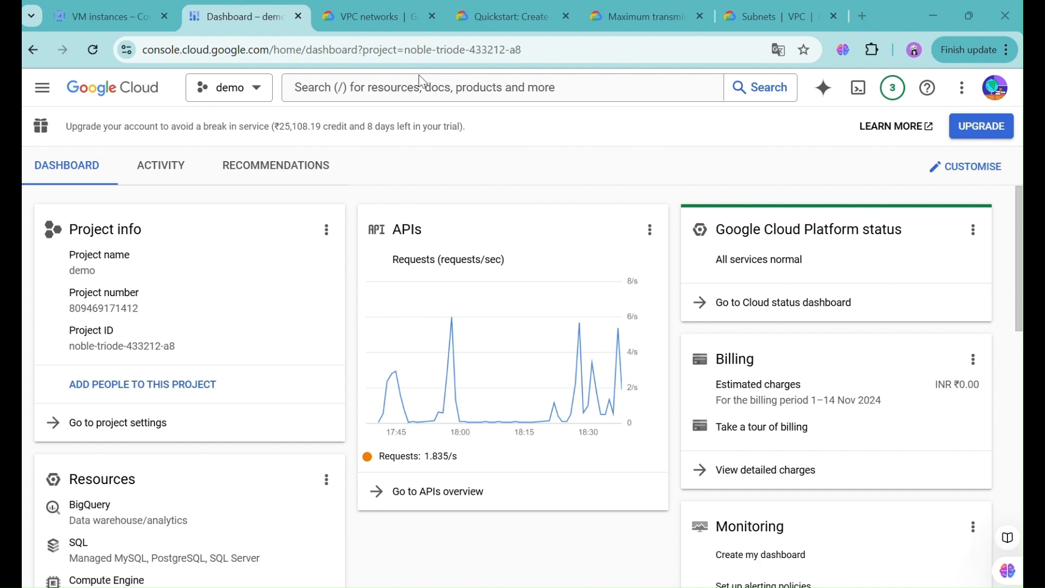
- Search 'vpc networks', open the VPC networks page and start a new VPC network
{"action": "left_click", "coordinate": [418, 88]}
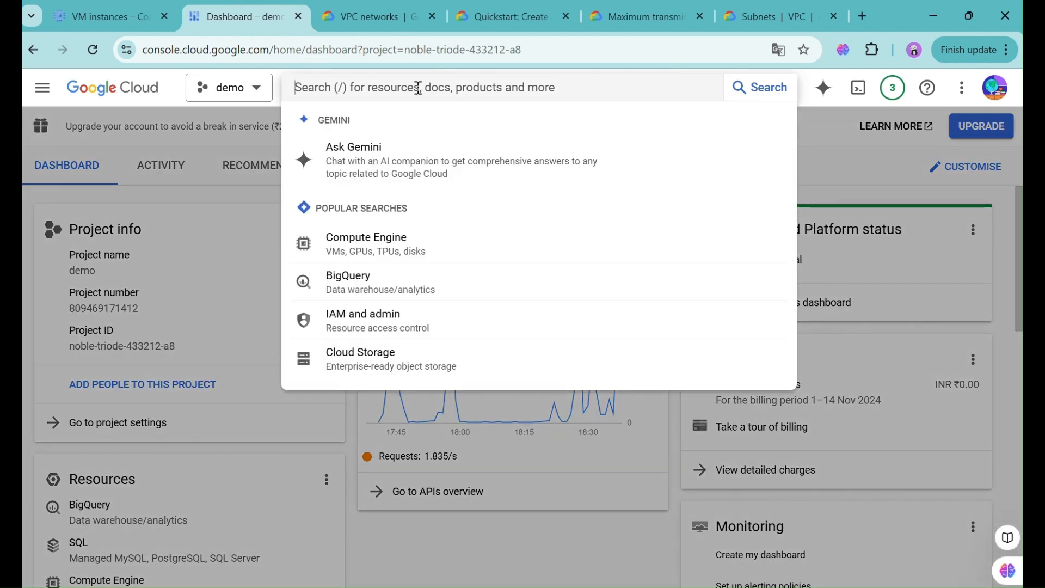
{"action": "type", "text": "vpc networks"}
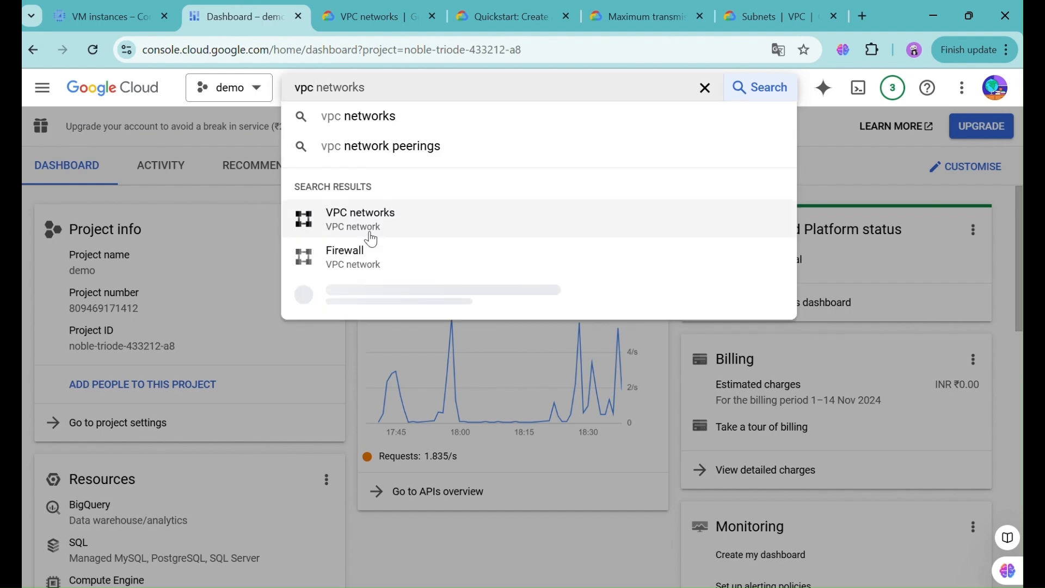
{"action": "left_click", "coordinate": [368, 227]}
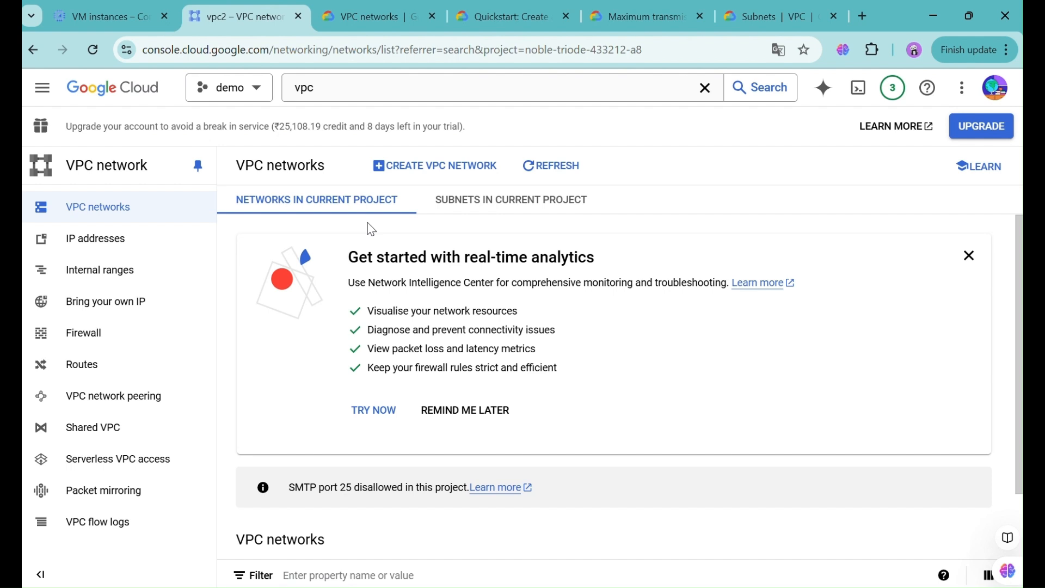
{"action": "left_click", "coordinate": [443, 171]}
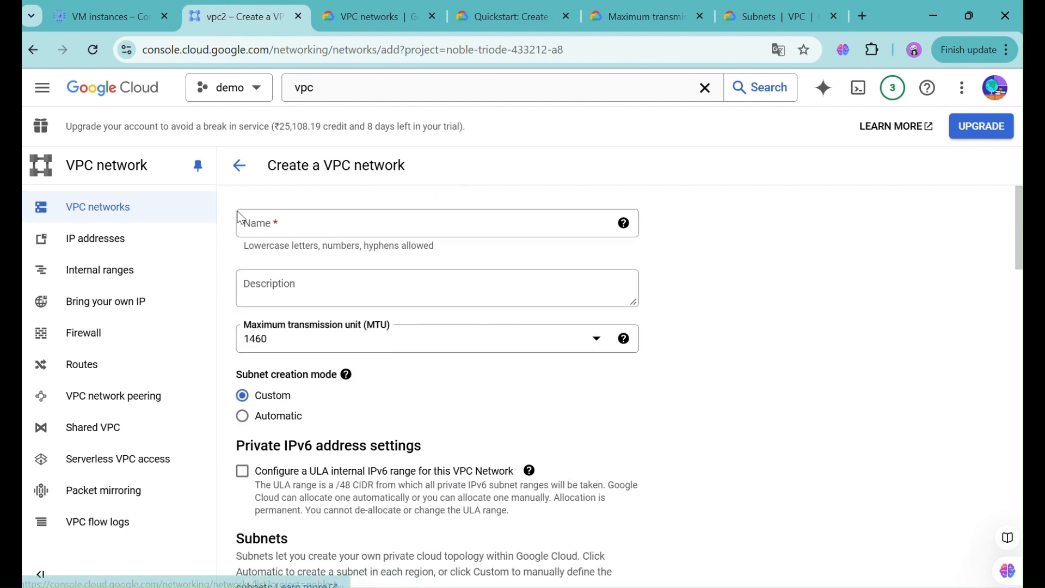
- Name the network vpc3 after vpc1 is rejected as already in use
{"action": "left_click", "coordinate": [285, 227]}
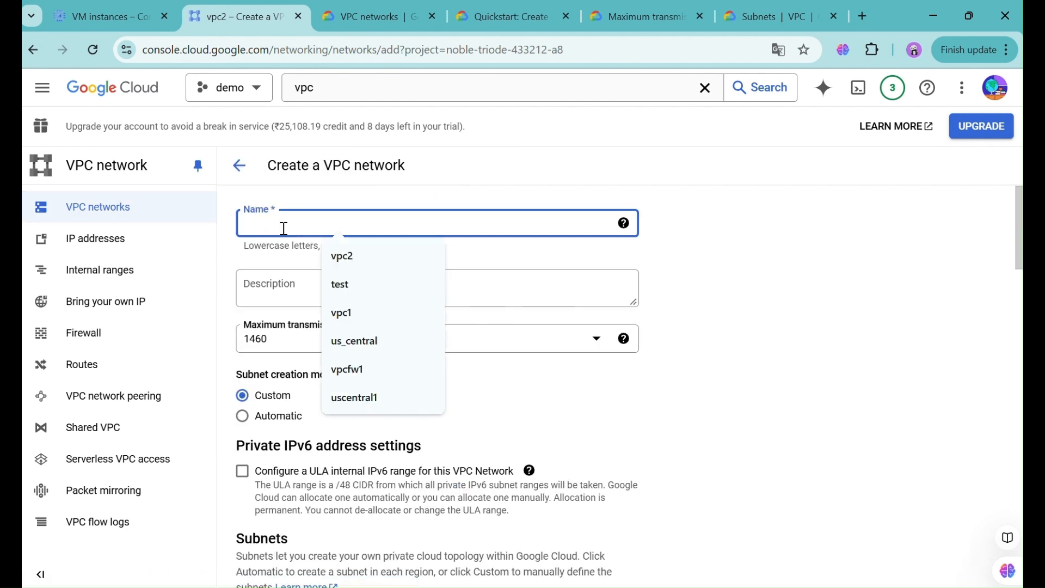
{"action": "type", "text": "vp"}
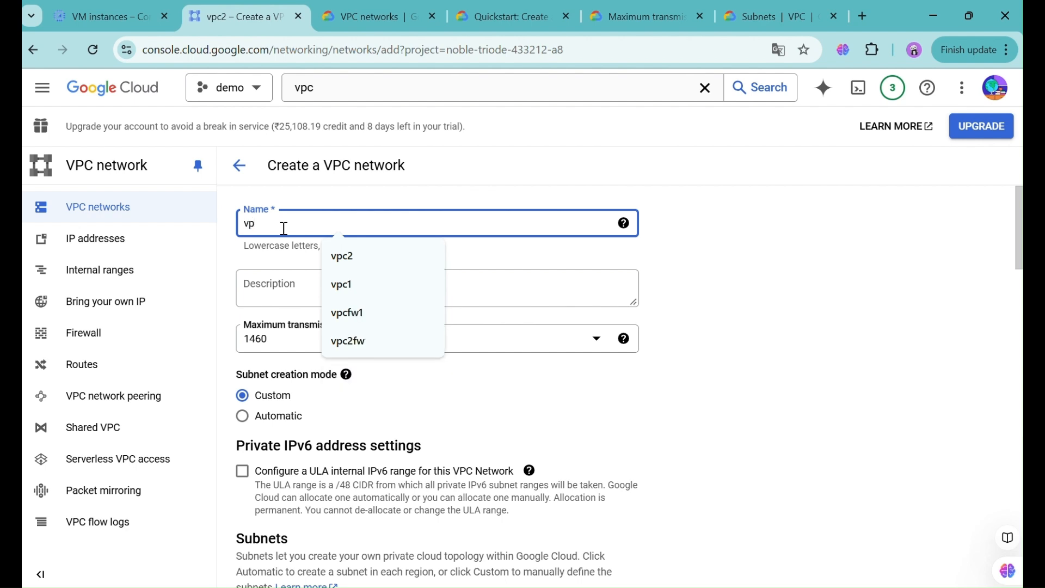
{"action": "type", "text": "c1"}
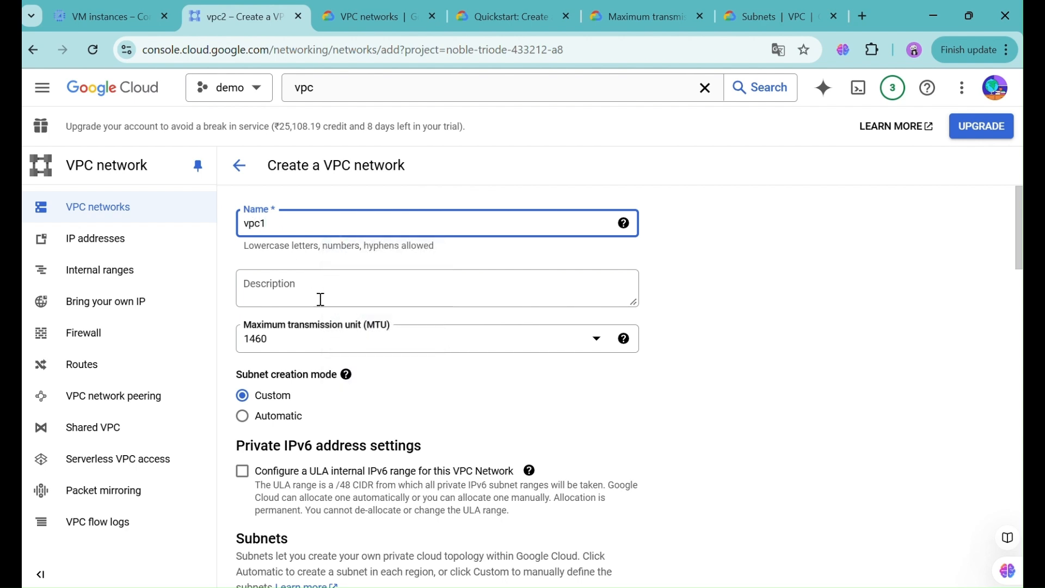
{"action": "left_click", "coordinate": [327, 349]}
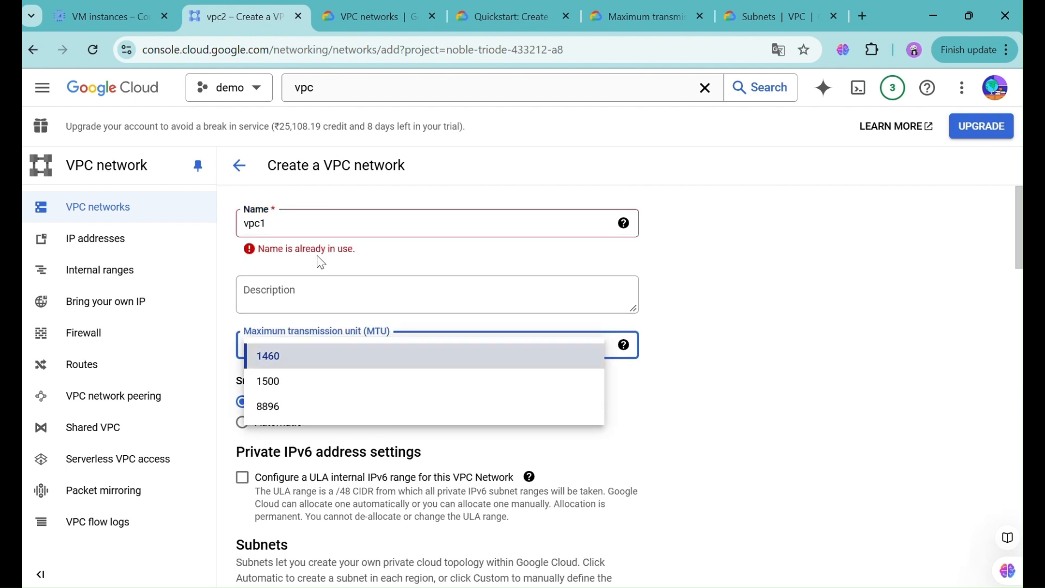
{"action": "left_click", "coordinate": [310, 228]}
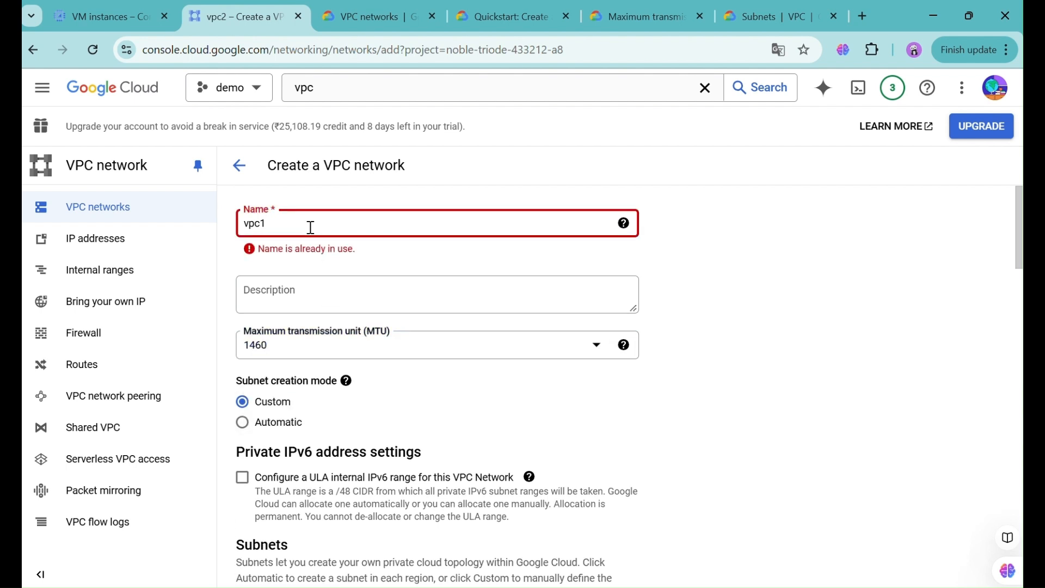
{"action": "key", "text": "BackSpace"}
{"action": "type", "text": "3"}
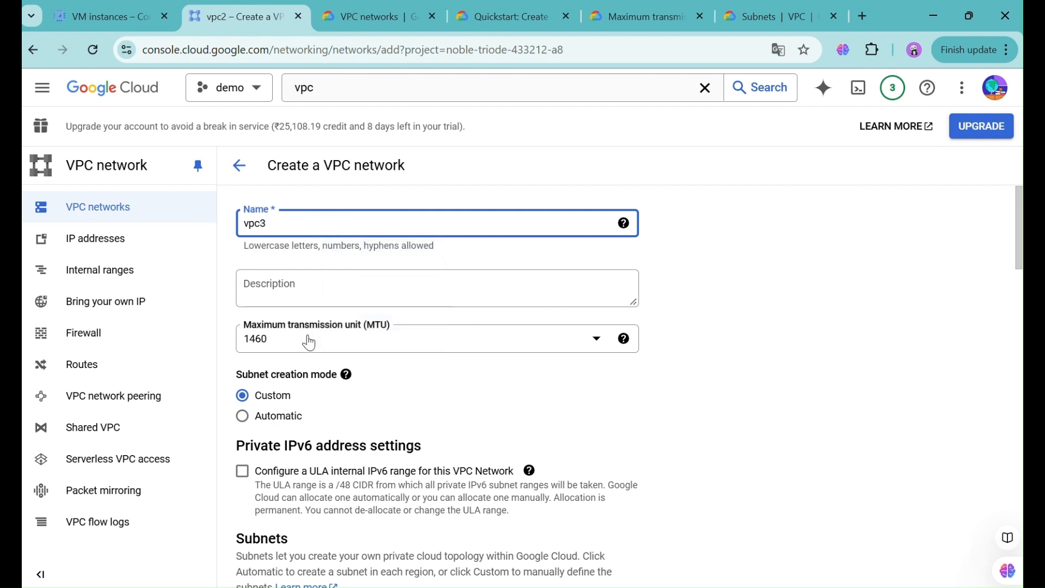
{"action": "left_click", "coordinate": [309, 341]}
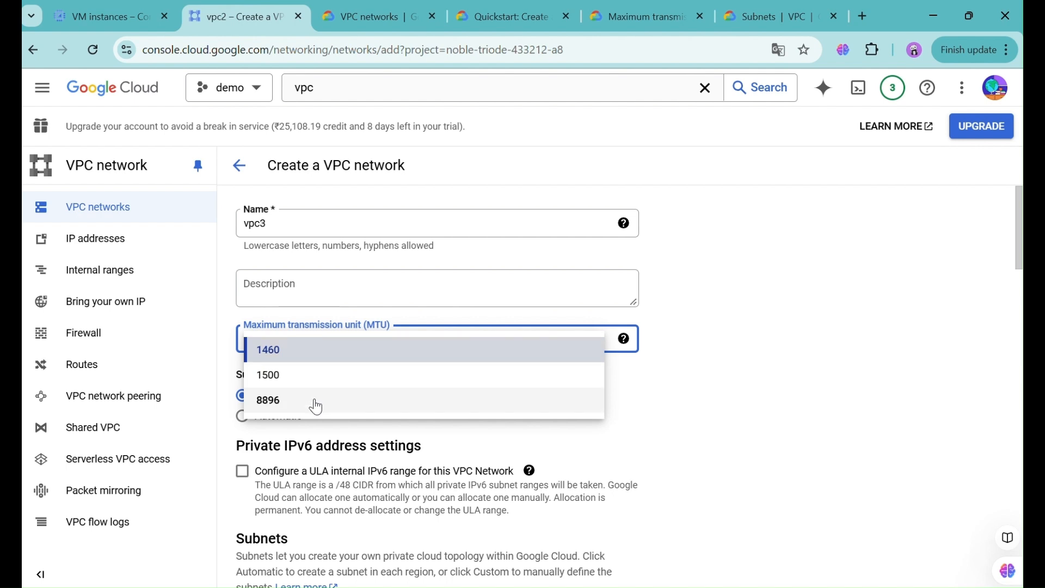
- Consult the MTU documentation, keep MTU 1460 and choose Automatic subnet creation
{"action": "left_click", "coordinate": [661, 18]}
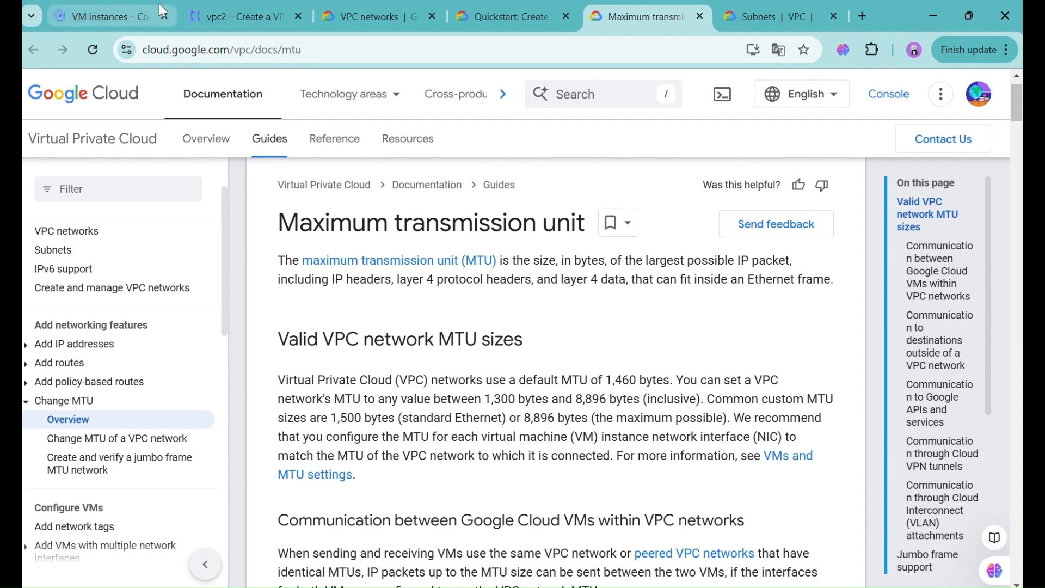
{"action": "left_click", "coordinate": [229, 16]}
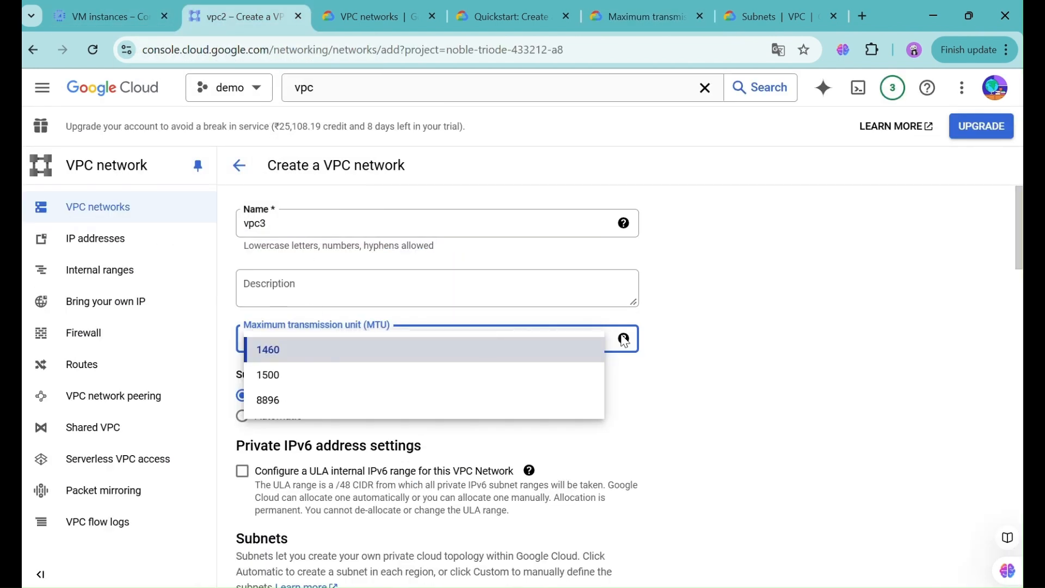
{"action": "scroll", "coordinate": [658, 360], "scroll_direction": "down", "scroll_amount": 2}
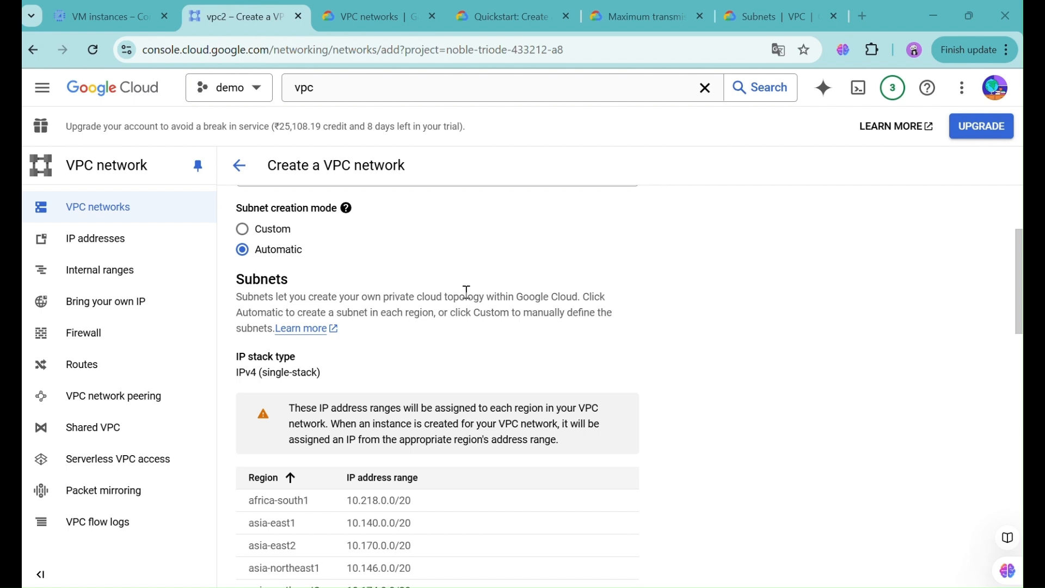
- Review the automatic per-region /20 ranges, then set subnet creation mode to Custom
{"action": "scroll", "coordinate": [466, 289], "scroll_direction": "down", "scroll_amount": 2}
{"action": "scroll", "coordinate": [467, 293], "scroll_direction": "up", "scroll_amount": 1}
{"action": "scroll", "coordinate": [466, 292], "scroll_direction": "up", "scroll_amount": 1}
{"action": "scroll", "coordinate": [467, 292], "scroll_direction": "down", "scroll_amount": 3}
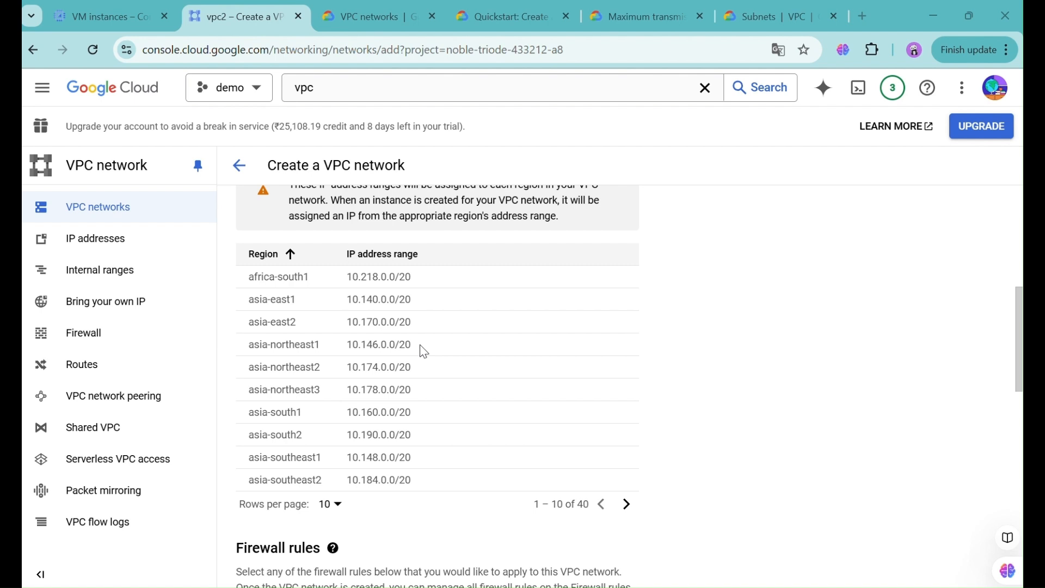
{"action": "scroll", "coordinate": [424, 352], "scroll_direction": "up", "scroll_amount": 4}
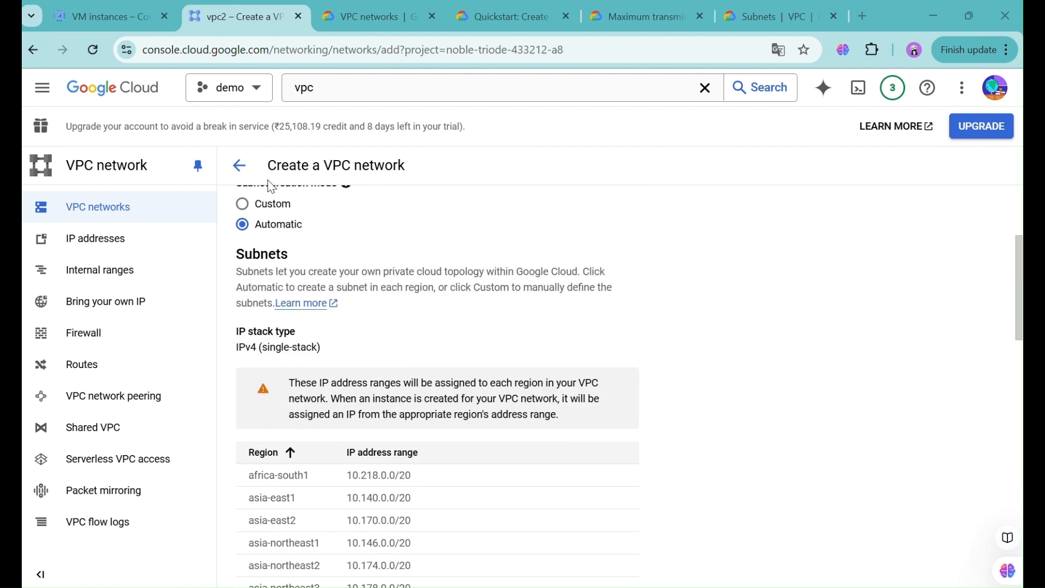
{"action": "left_click", "coordinate": [281, 206]}
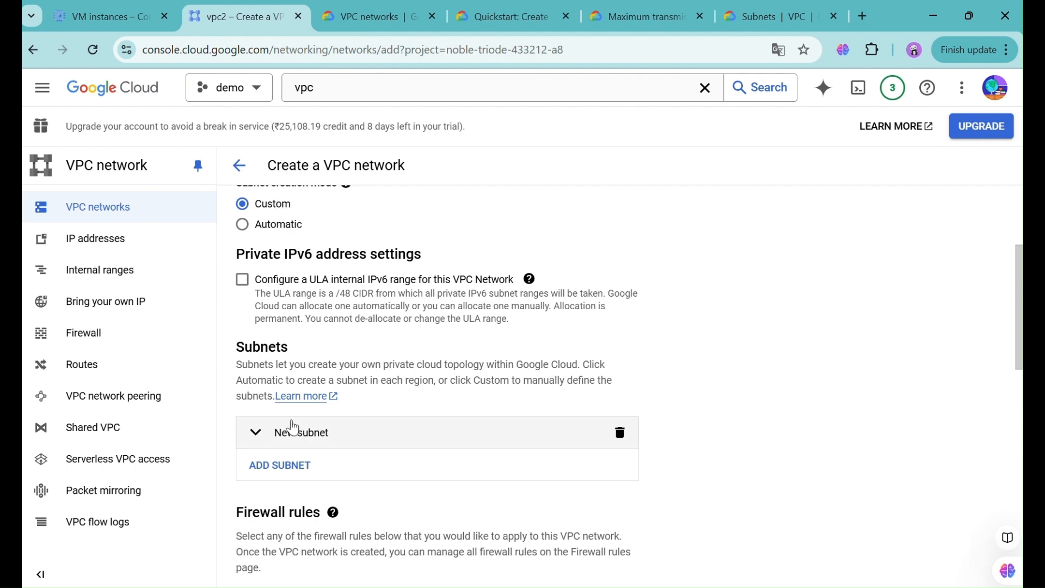
- Expand the empty New subnet entry into its Edit subnet form
{"action": "scroll", "coordinate": [267, 397], "scroll_direction": "down", "scroll_amount": 2}
{"action": "scroll", "coordinate": [266, 398], "scroll_direction": "down", "scroll_amount": 1}
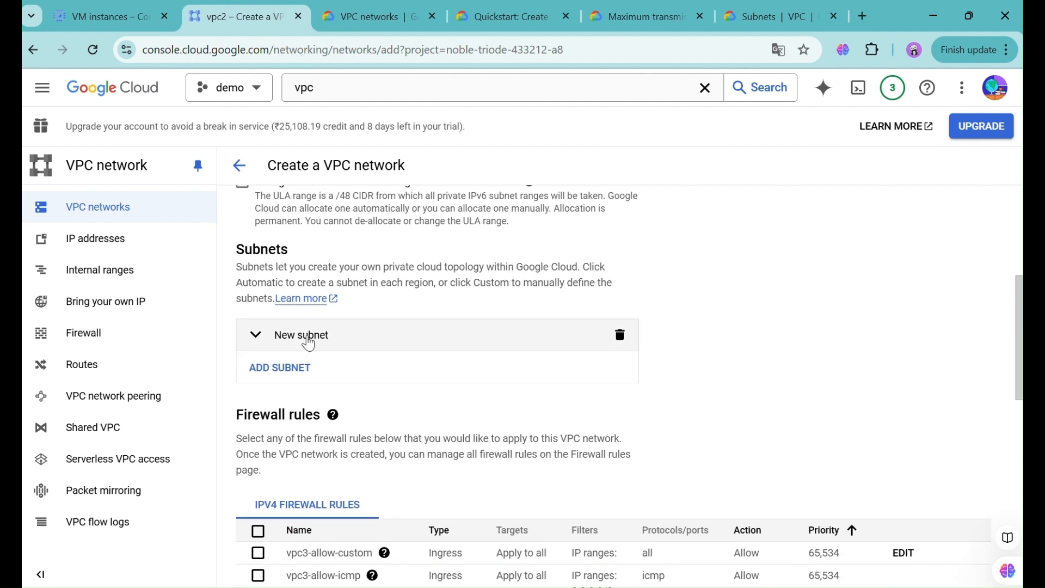
{"action": "left_click", "coordinate": [308, 339]}
{"action": "scroll", "coordinate": [308, 416], "scroll_direction": "down", "scroll_amount": 2}
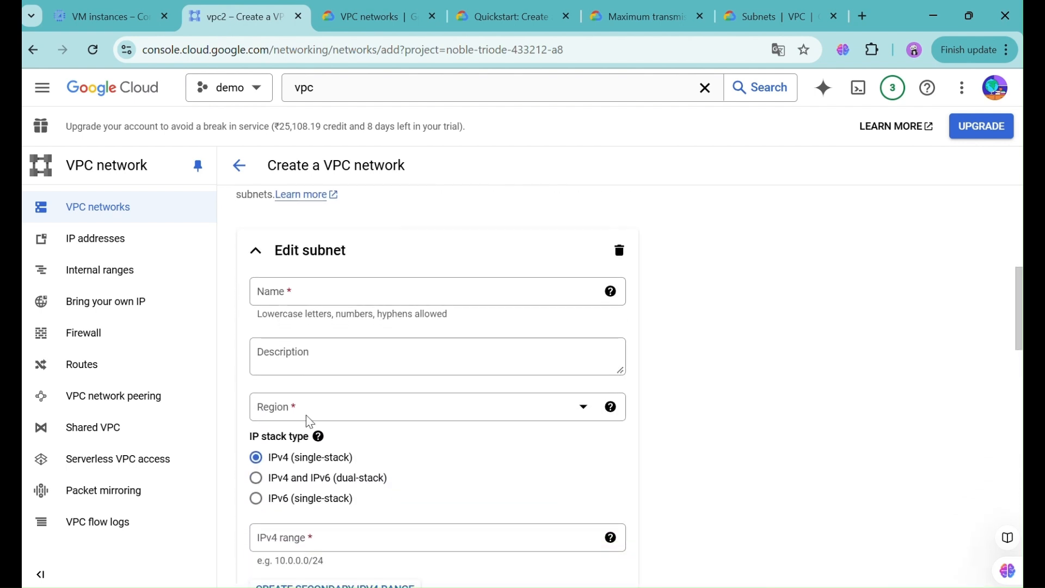
- Name the subnet uscentral1 using the autofill suggestion
{"action": "left_click", "coordinate": [303, 294]}
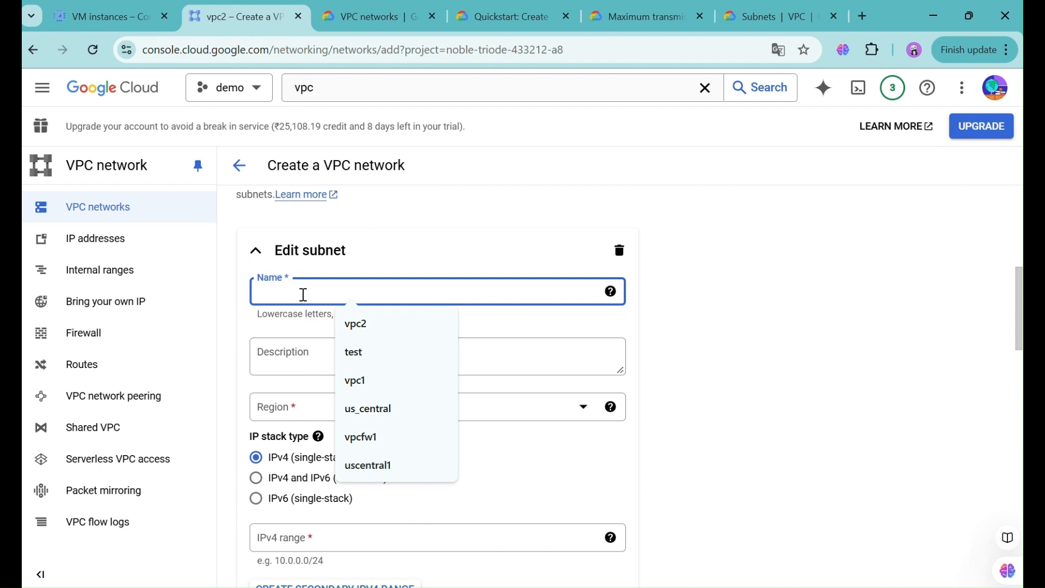
{"action": "type", "text": "uscentral1"}
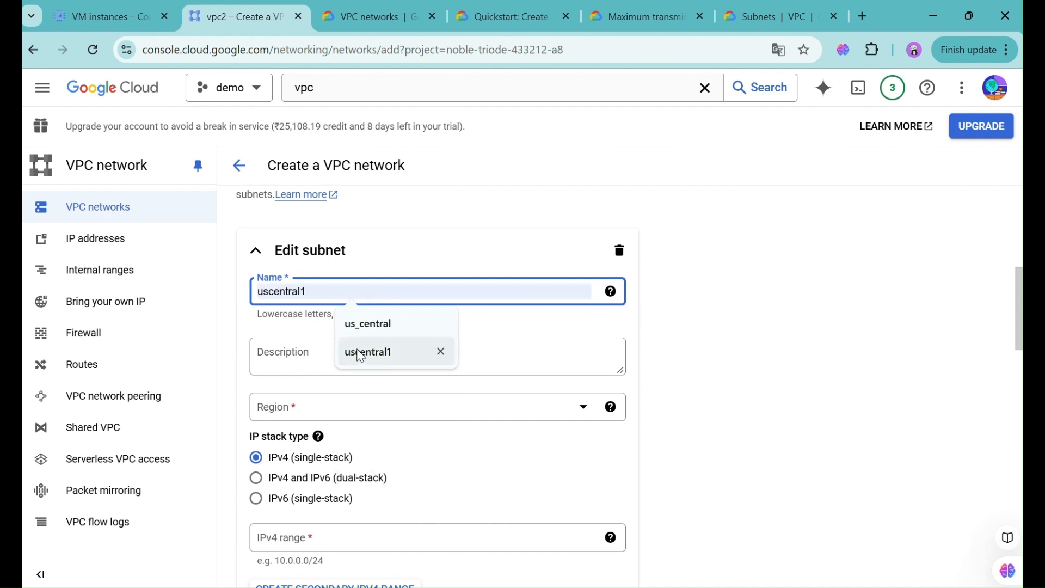
{"action": "left_click", "coordinate": [358, 352]}
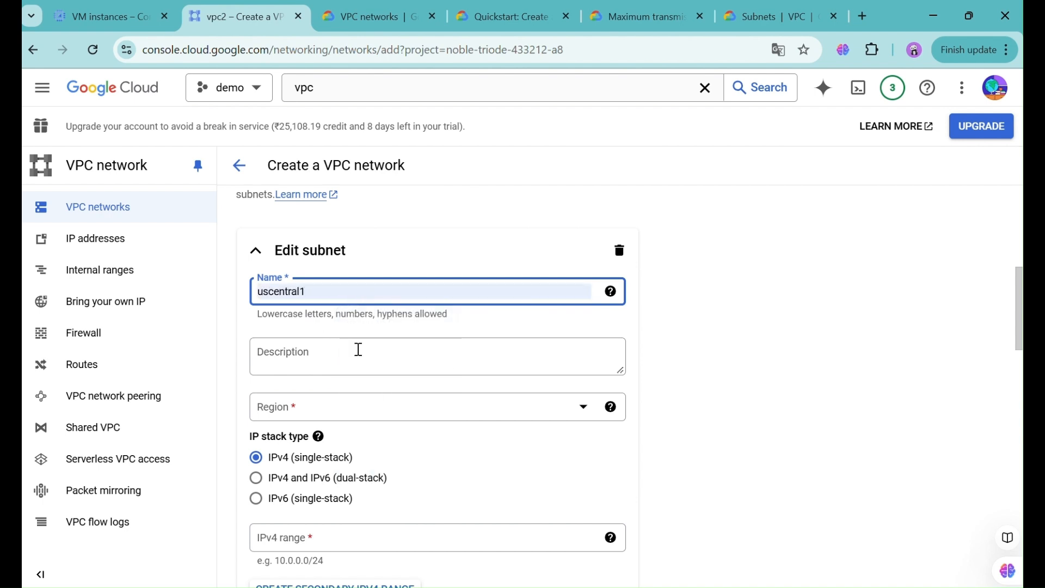
{"action": "left_click", "coordinate": [290, 331]}
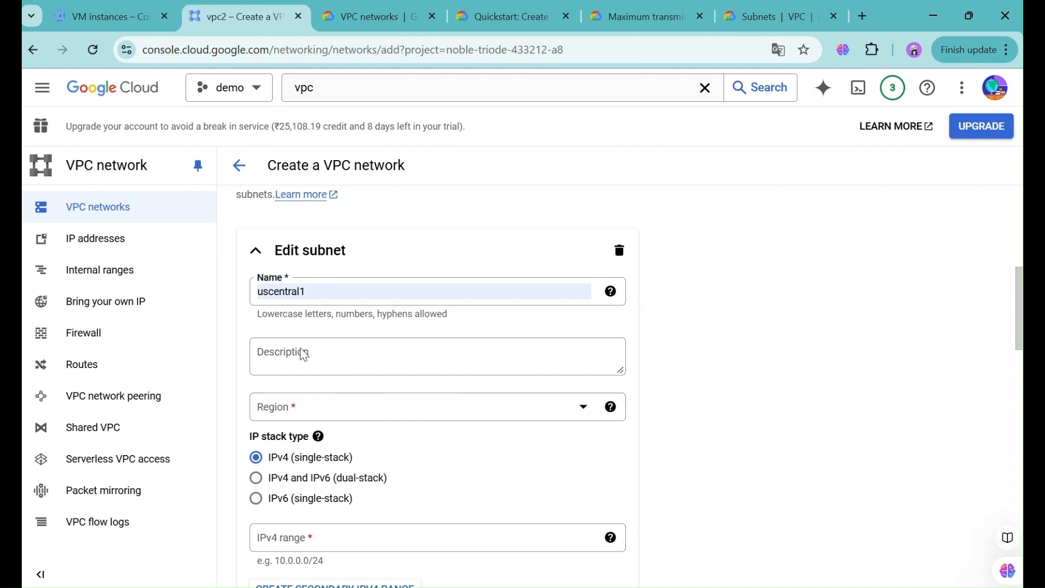
{"action": "scroll", "coordinate": [294, 356], "scroll_direction": "down", "scroll_amount": 1}
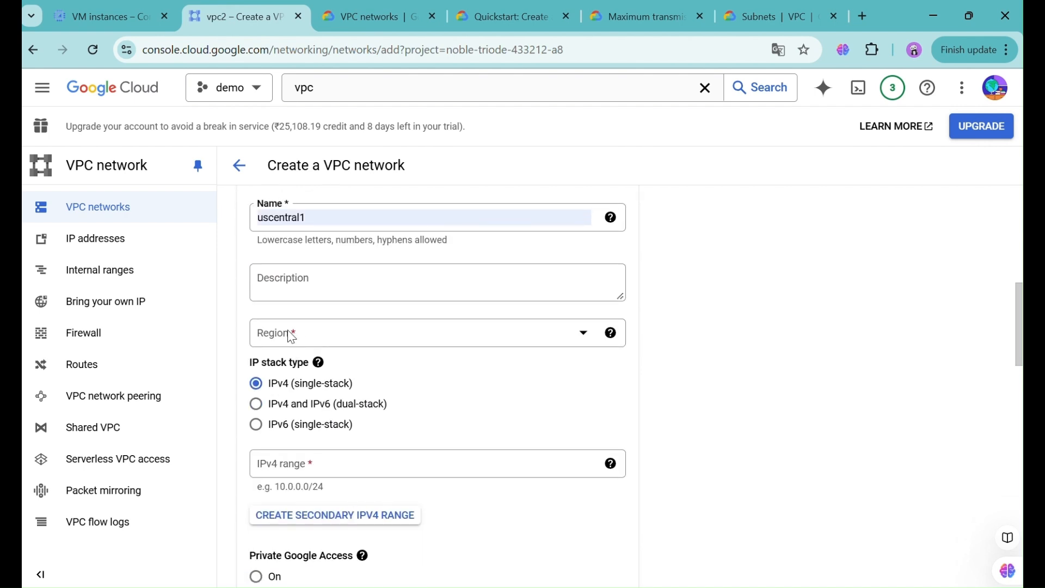
- Set the subnet's region to us-central1
{"action": "left_click", "coordinate": [291, 336]}
{"action": "scroll", "coordinate": [316, 457], "scroll_direction": "down", "scroll_amount": 2}
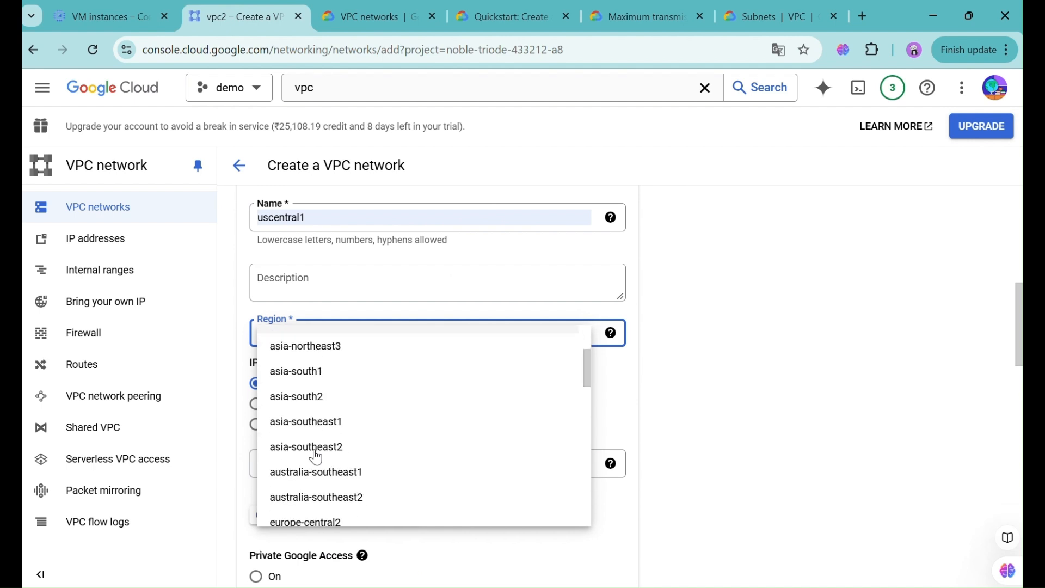
{"action": "scroll", "coordinate": [316, 457], "scroll_direction": "down", "scroll_amount": 7}
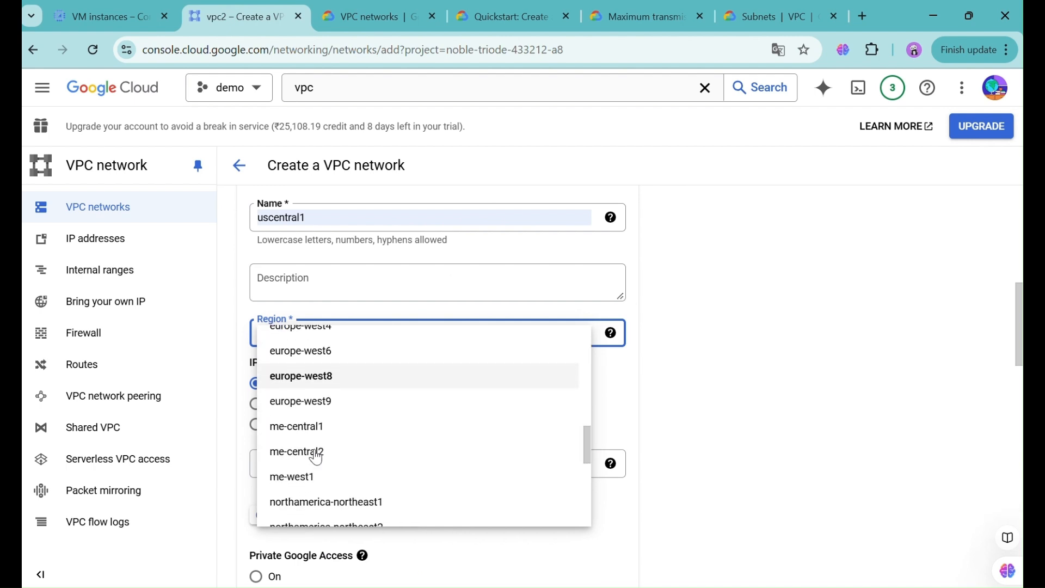
{"action": "scroll", "coordinate": [327, 460], "scroll_direction": "down", "scroll_amount": 3}
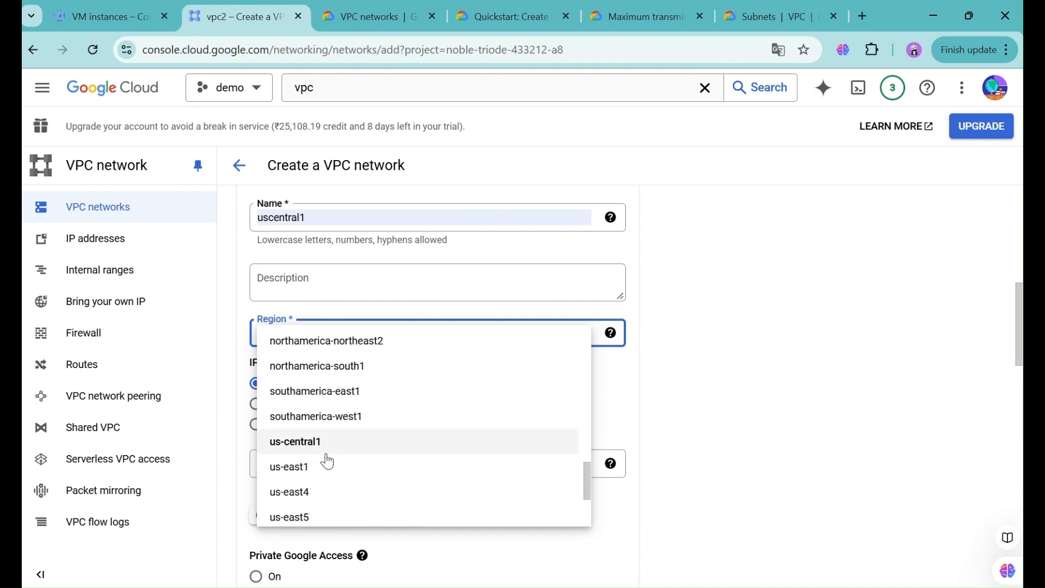
{"action": "left_click", "coordinate": [322, 449]}
{"action": "scroll", "coordinate": [322, 449], "scroll_direction": "down", "scroll_amount": 3}
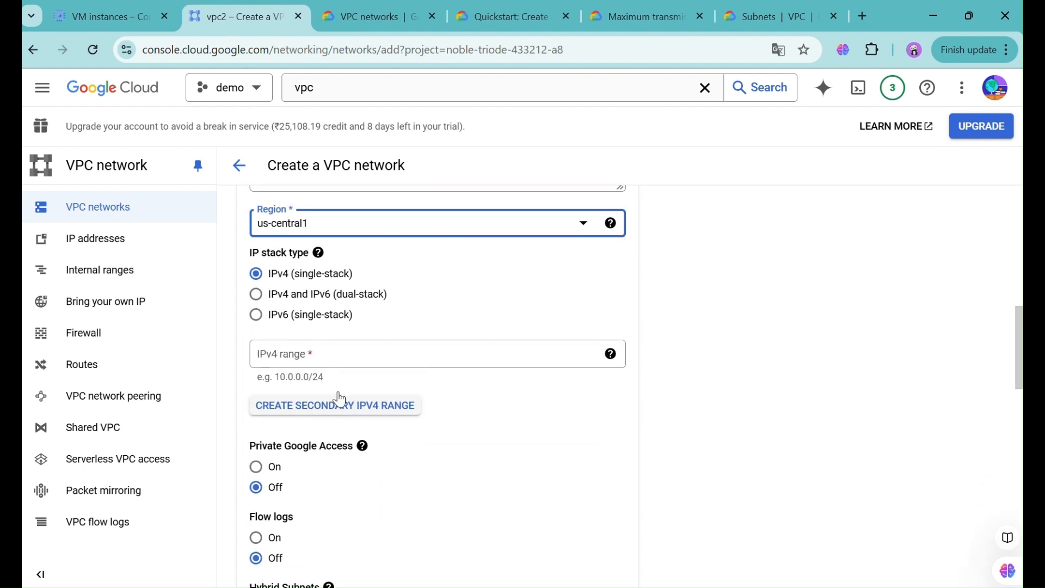
- Enter 10.0.0.0/24 as the subnet's IPv4 range
{"action": "left_click", "coordinate": [358, 358]}
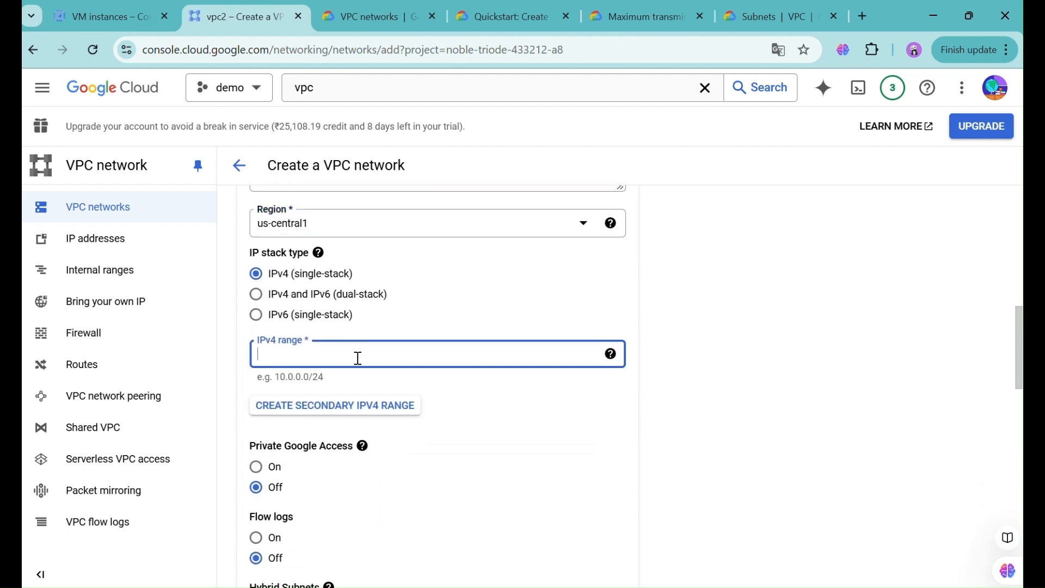
{"action": "type", "text": "10.1."}
{"action": "key", "text": "BackSpace"}
{"action": "type", "text": "0.0.0/24"}
{"action": "left_click", "coordinate": [437, 299]}
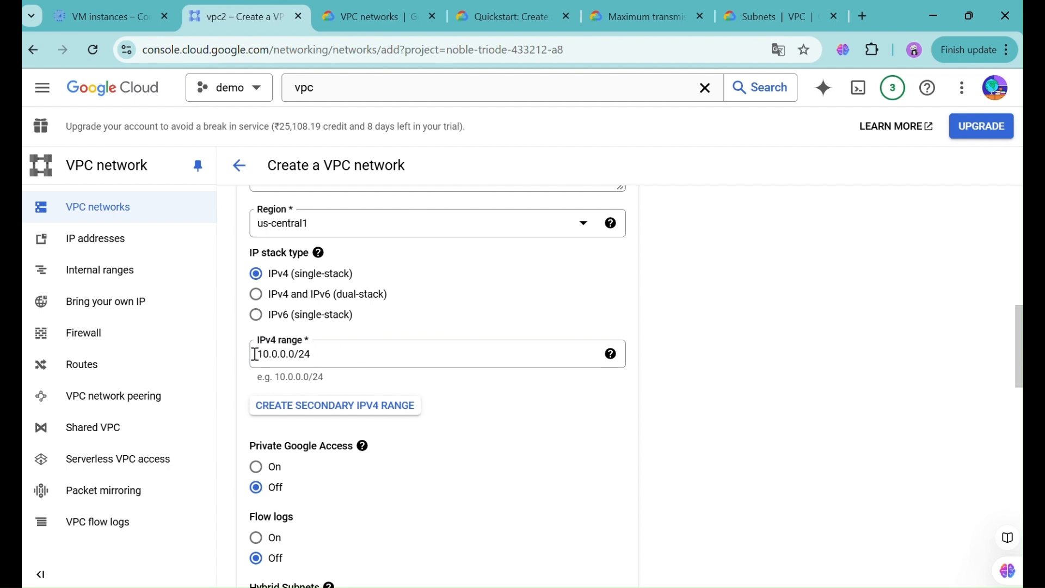
- Check the Subnets documentation on ranges, then review the subnet's Off options in the form
{"action": "left_click", "coordinate": [747, 16]}
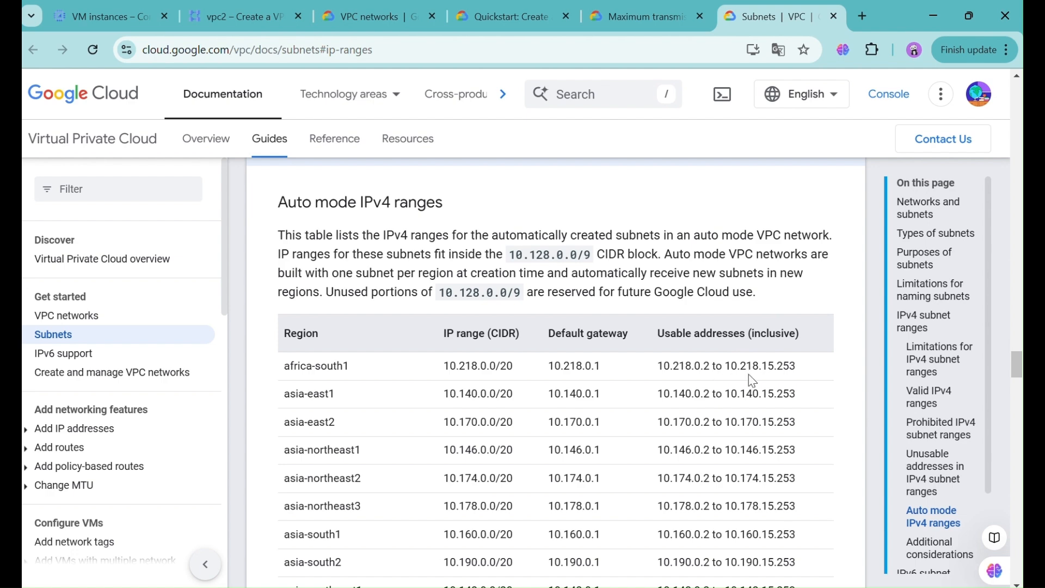
{"action": "left_click", "coordinate": [274, 12]}
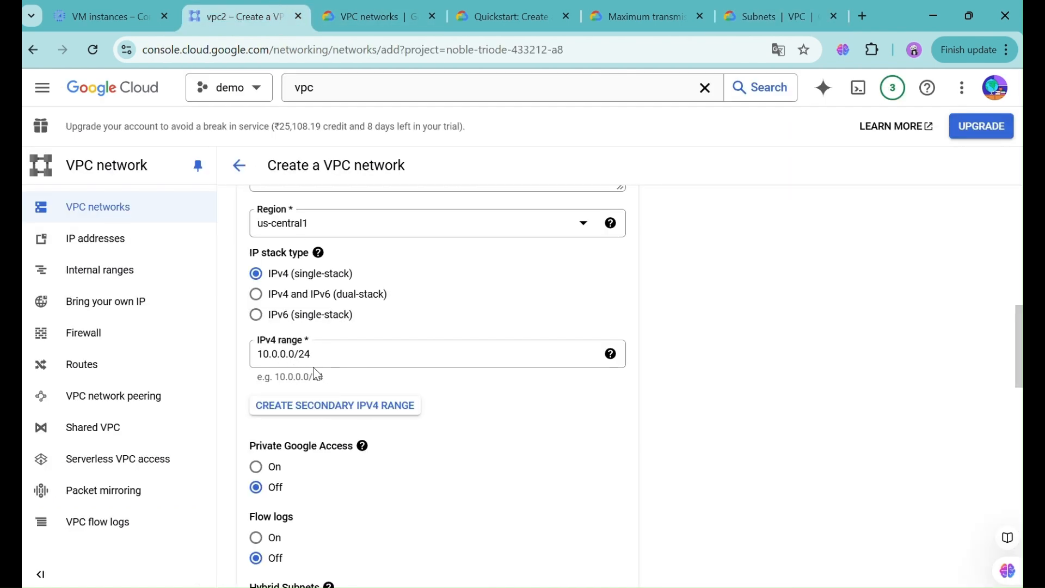
{"action": "scroll", "coordinate": [317, 373], "scroll_direction": "down", "scroll_amount": 1}
{"action": "scroll", "coordinate": [316, 374], "scroll_direction": "down", "scroll_amount": 1}
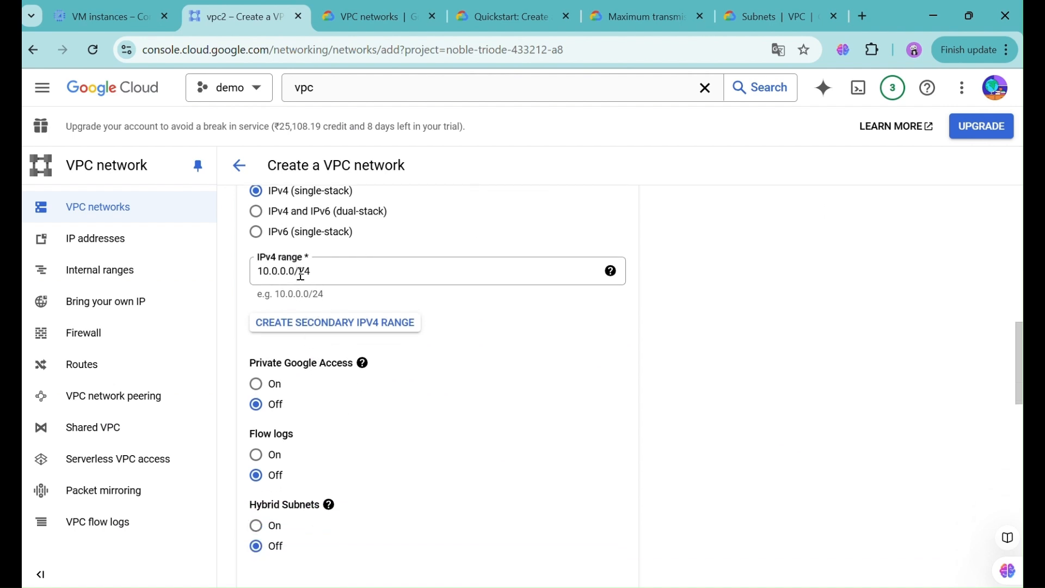
{"action": "scroll", "coordinate": [302, 274], "scroll_direction": "up", "scroll_amount": 1}
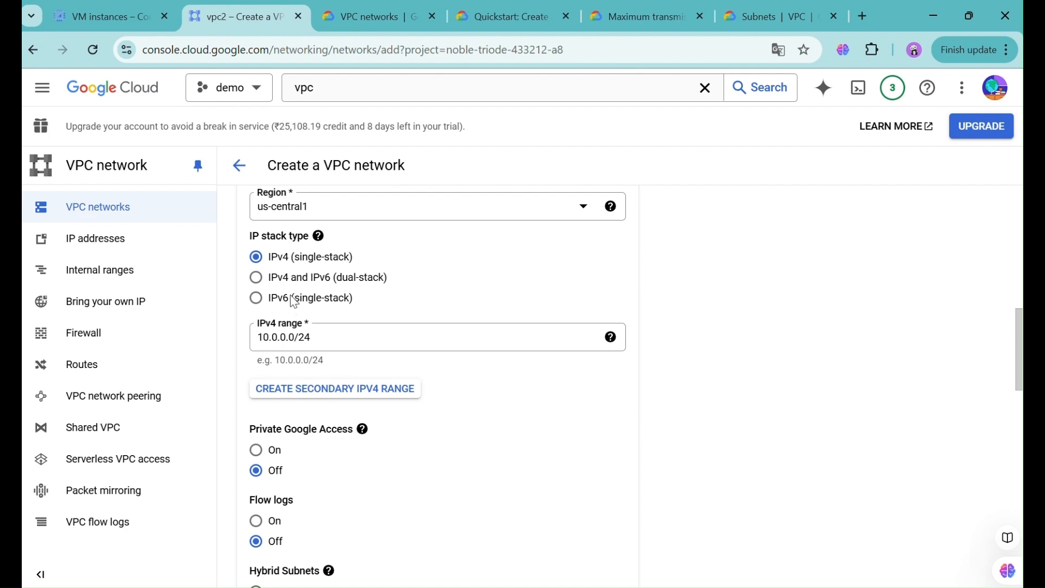
{"action": "scroll", "coordinate": [294, 301], "scroll_direction": "down", "scroll_amount": 1}
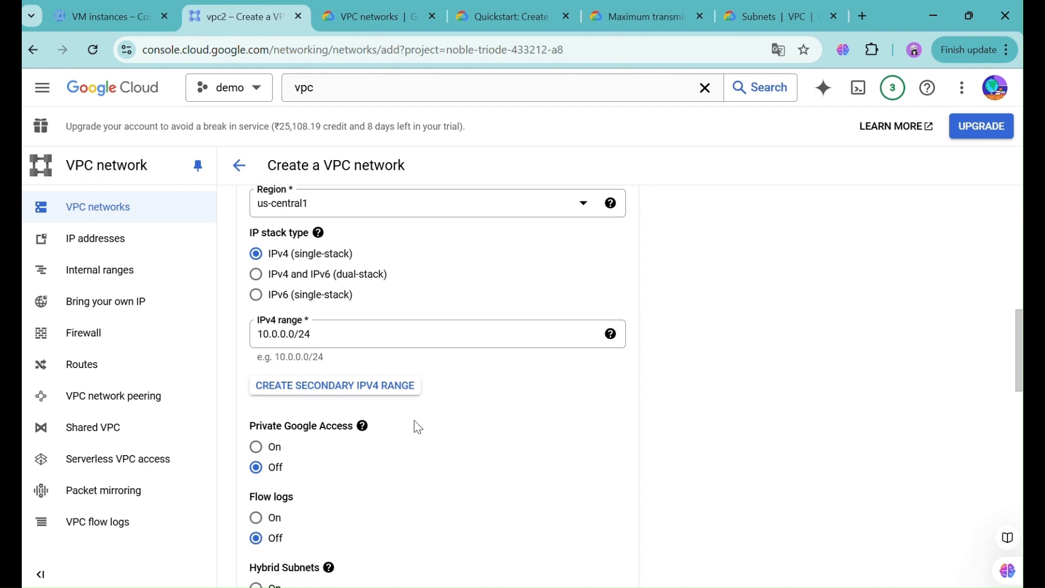
{"action": "scroll", "coordinate": [427, 488], "scroll_direction": "down", "scroll_amount": 3}
{"action": "right_click", "coordinate": [427, 488]}
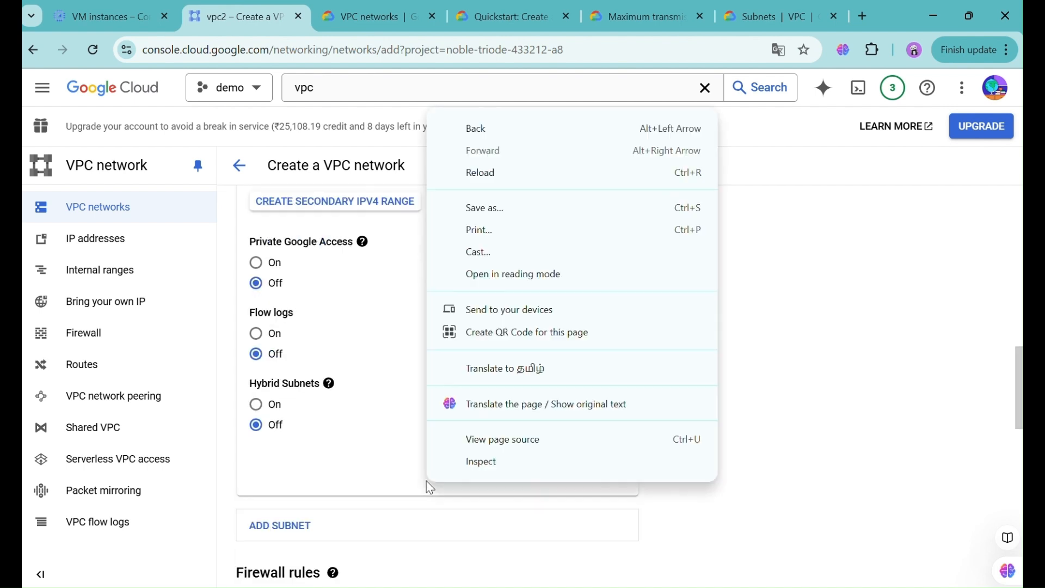
{"action": "left_click", "coordinate": [344, 264]}
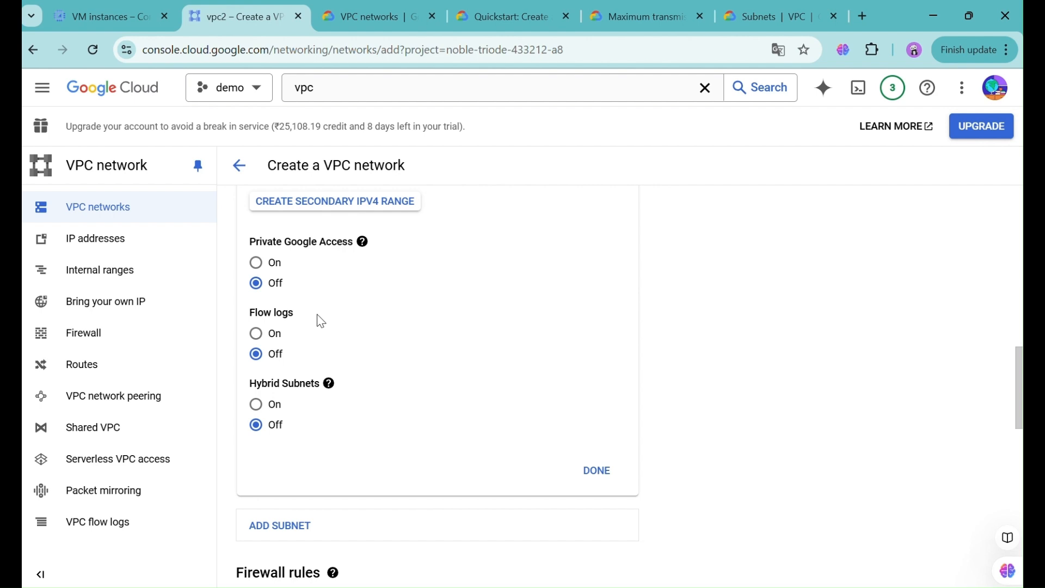
- Change the subnet name from uscentral1 to uscentral2 and confirm it with DONE
{"action": "left_click", "coordinate": [605, 475]}
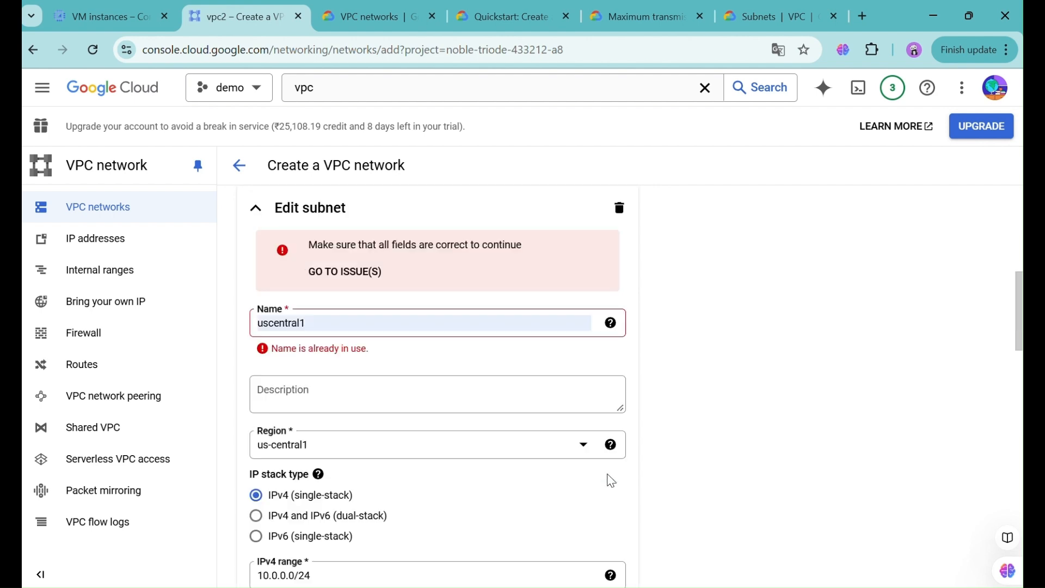
{"action": "left_click", "coordinate": [406, 321]}
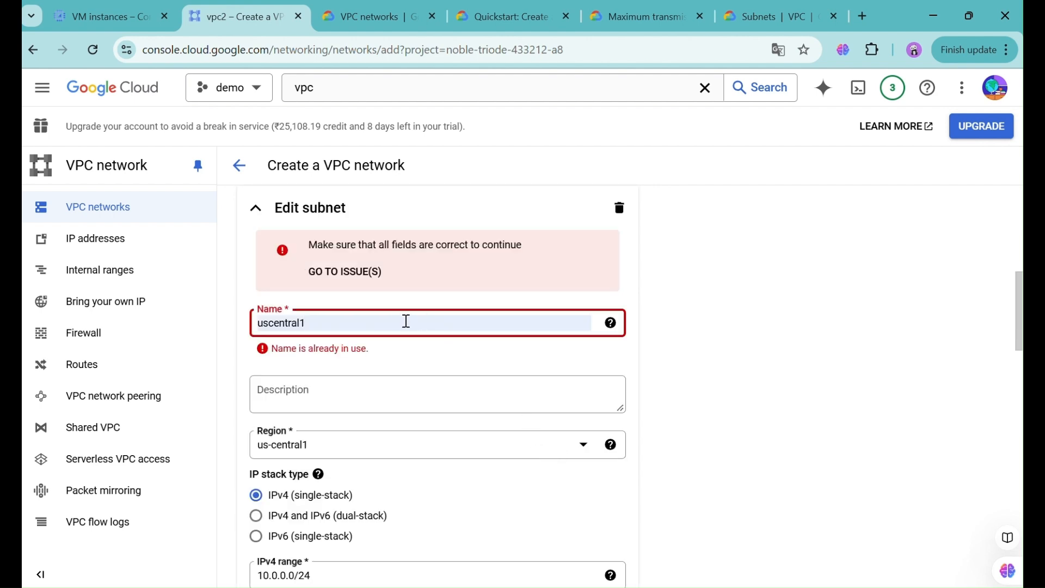
{"action": "key", "text": "BackSpace"}
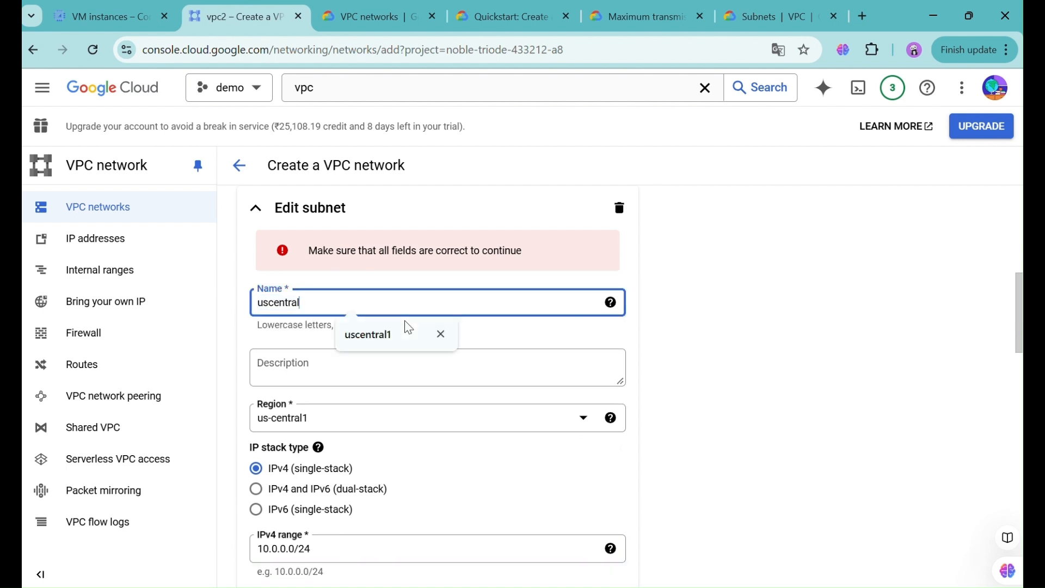
{"action": "type", "text": "2"}
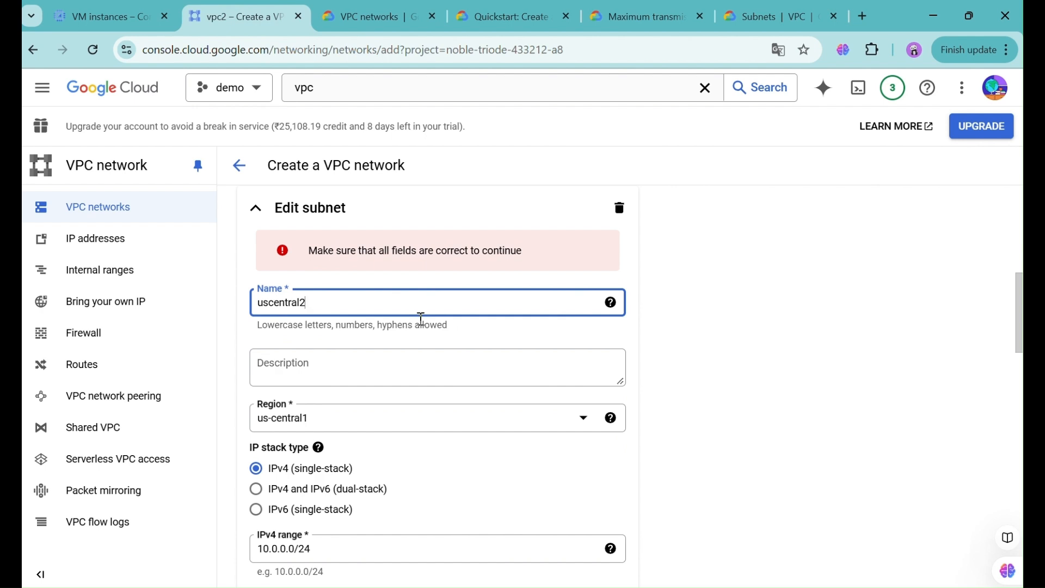
{"action": "left_click", "coordinate": [751, 361]}
{"action": "scroll", "coordinate": [754, 362], "scroll_direction": "down", "scroll_amount": 5}
{"action": "scroll", "coordinate": [755, 362], "scroll_direction": "down", "scroll_amount": 3}
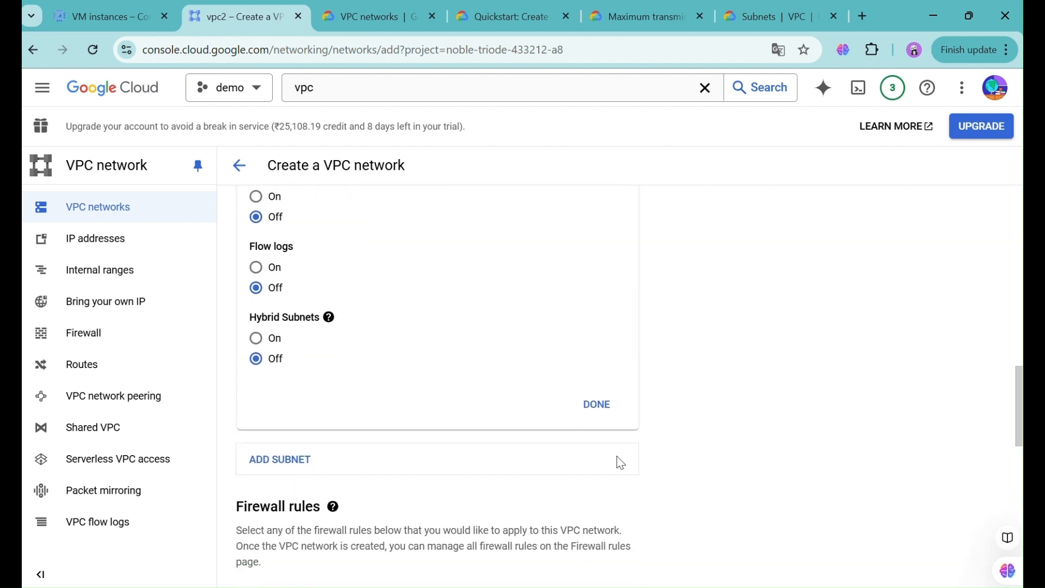
{"action": "left_click", "coordinate": [602, 411]}
{"action": "scroll", "coordinate": [548, 484], "scroll_direction": "down", "scroll_amount": 5}
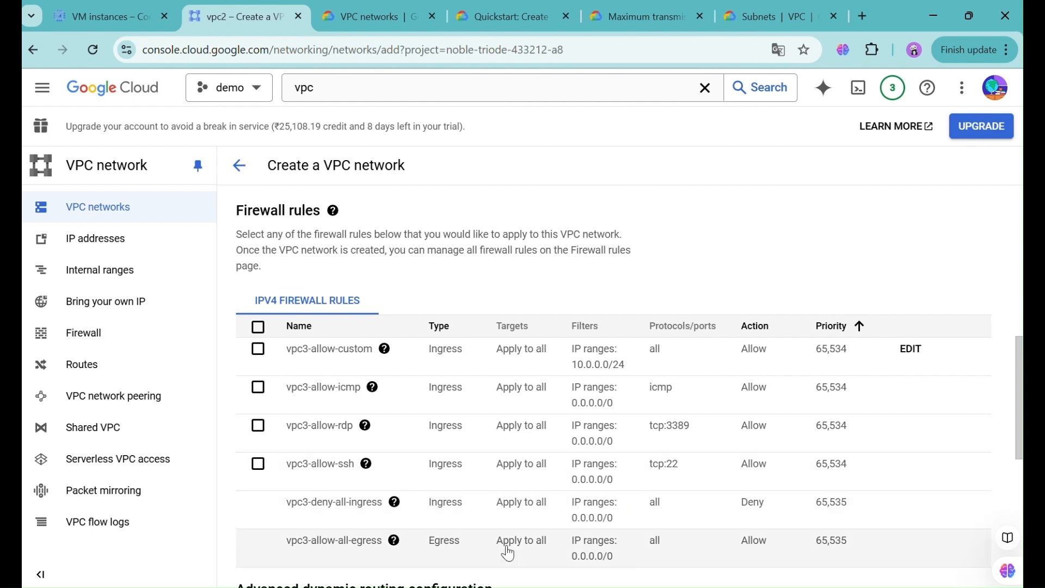
{"action": "scroll", "coordinate": [509, 547], "scroll_direction": "down", "scroll_amount": 1}
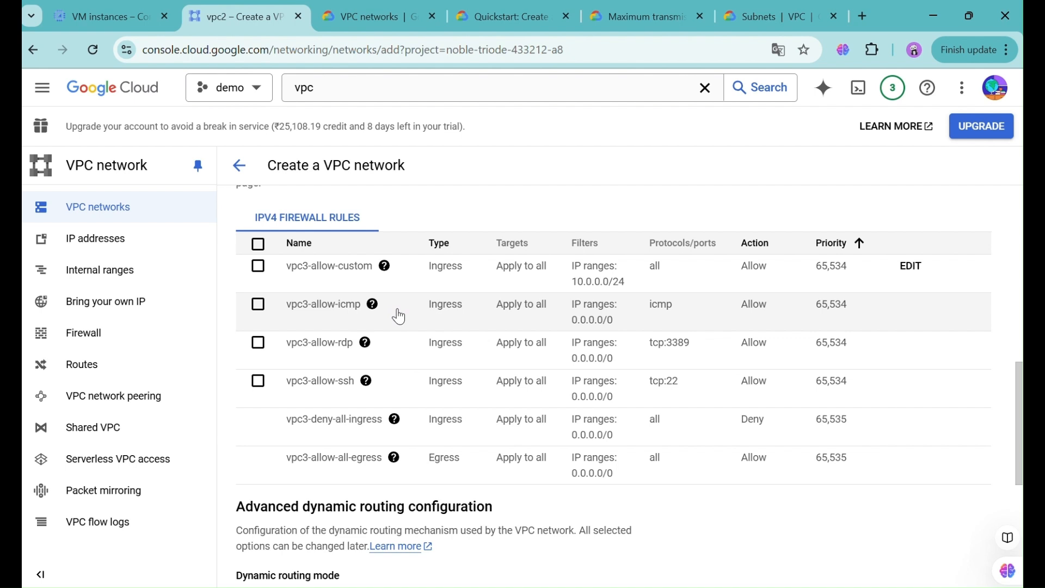
{"action": "mouse_move", "coordinate": [352, 359]}
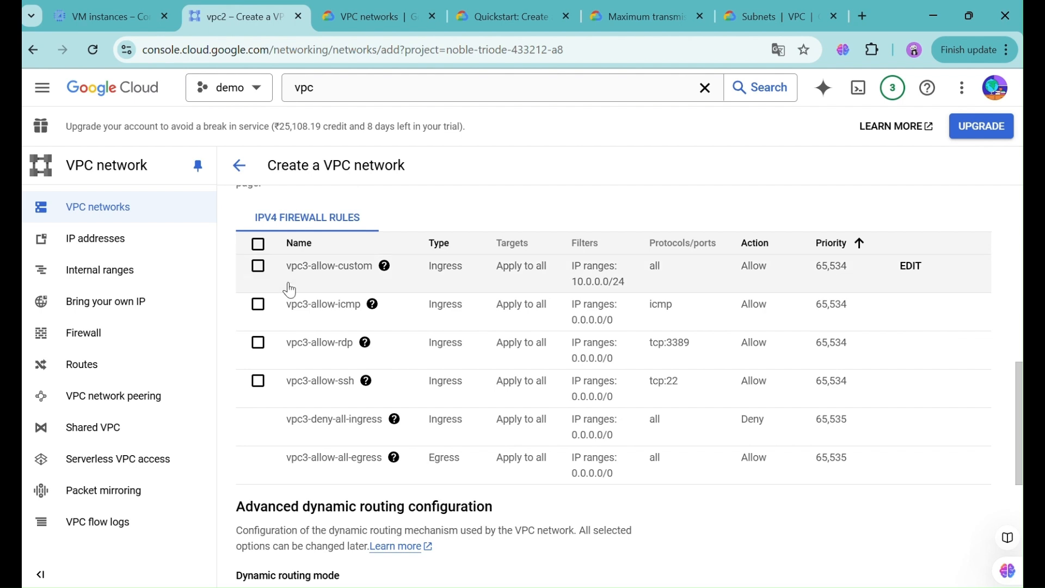
{"action": "scroll", "coordinate": [313, 483], "scroll_direction": "down", "scroll_amount": 1}
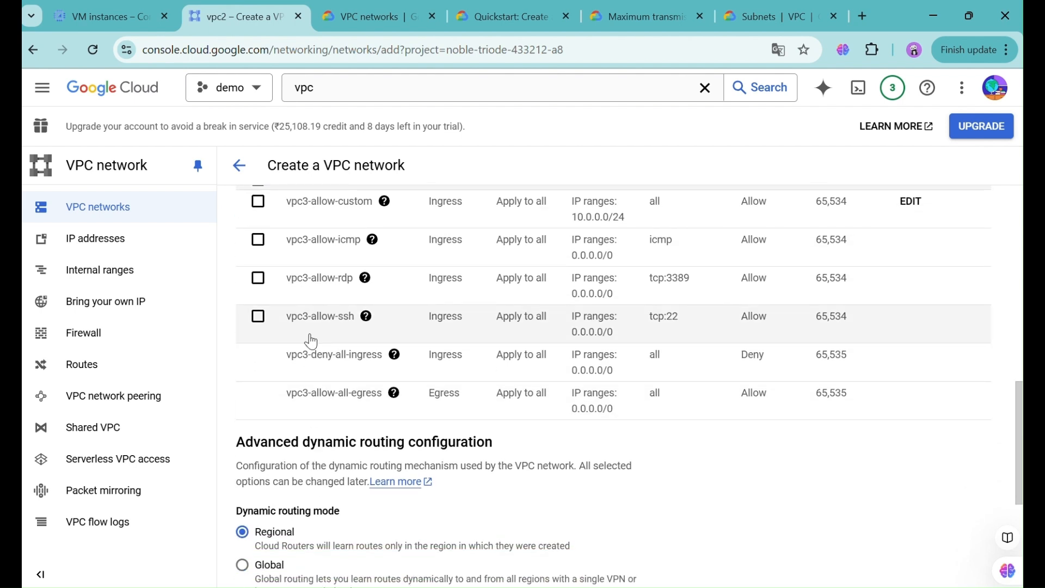
- Leave vpc3-allow-ssh unticked and keep Regional routing with Legacy best path selection
{"action": "left_click", "coordinate": [320, 321]}
{"action": "left_click", "coordinate": [268, 329]}
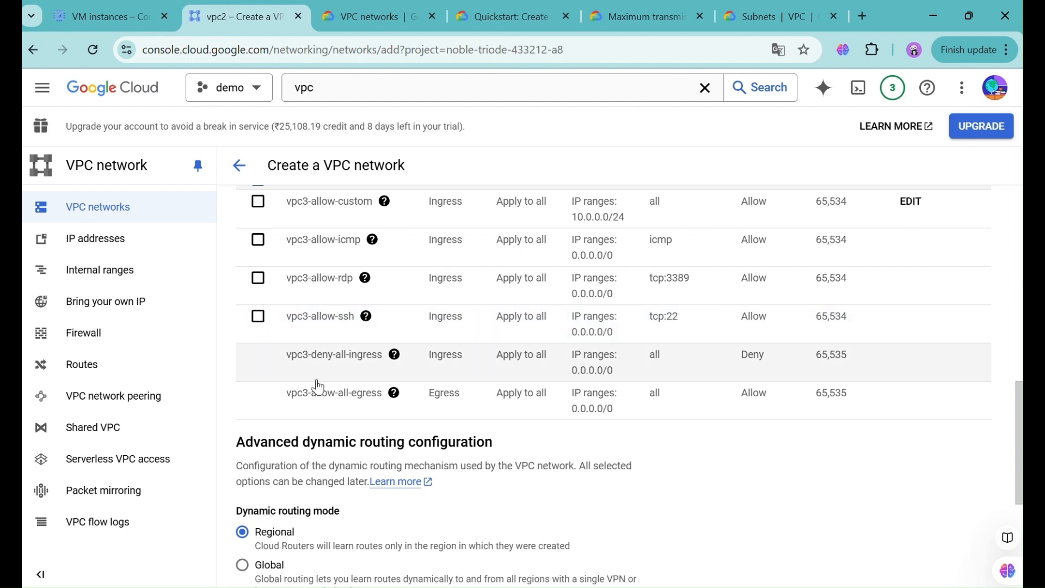
{"action": "scroll", "coordinate": [336, 414], "scroll_direction": "down", "scroll_amount": 1}
{"action": "scroll", "coordinate": [336, 413], "scroll_direction": "down", "scroll_amount": 3}
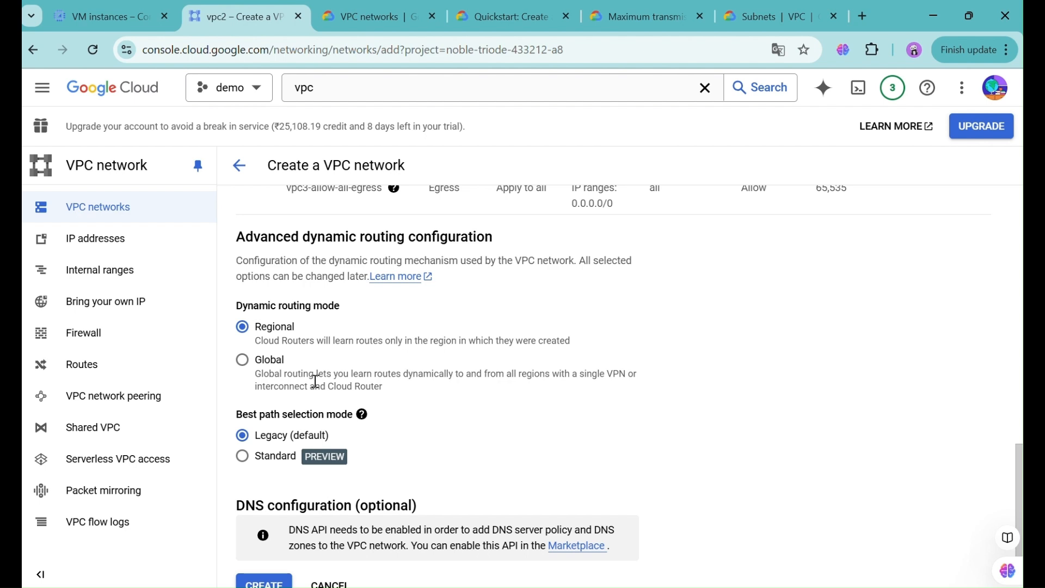
{"action": "scroll", "coordinate": [316, 381], "scroll_direction": "down", "scroll_amount": 1}
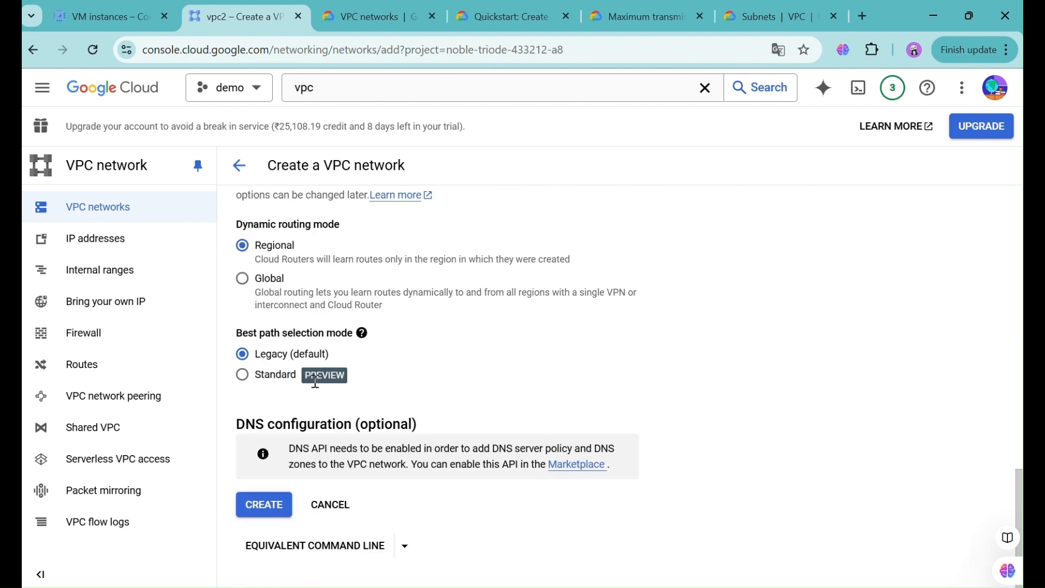
- Create vpc3, then open its details from the VPC networks table
{"action": "left_click", "coordinate": [269, 515]}
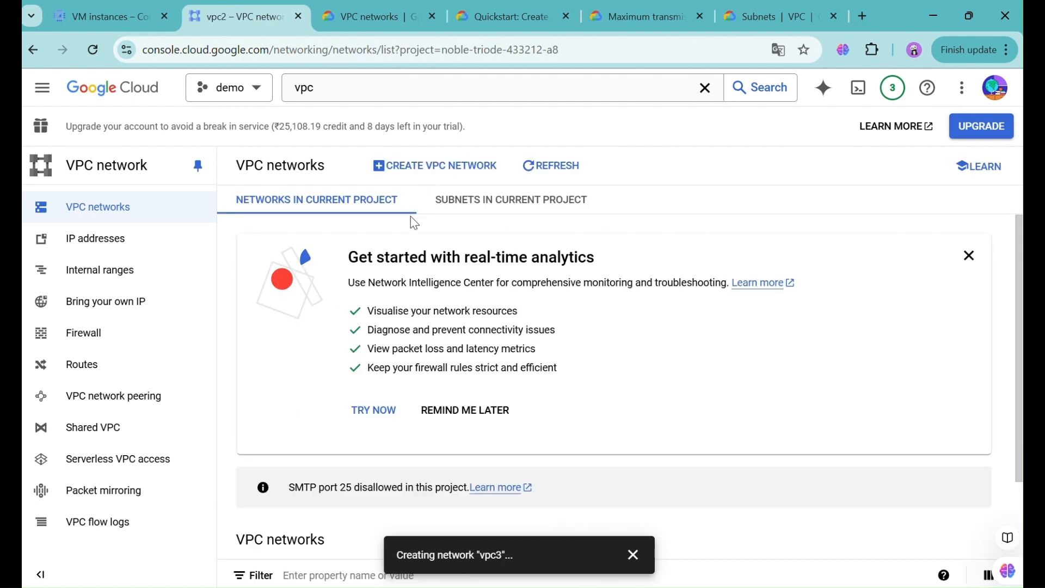
{"action": "scroll", "coordinate": [403, 207], "scroll_direction": "down", "scroll_amount": 3}
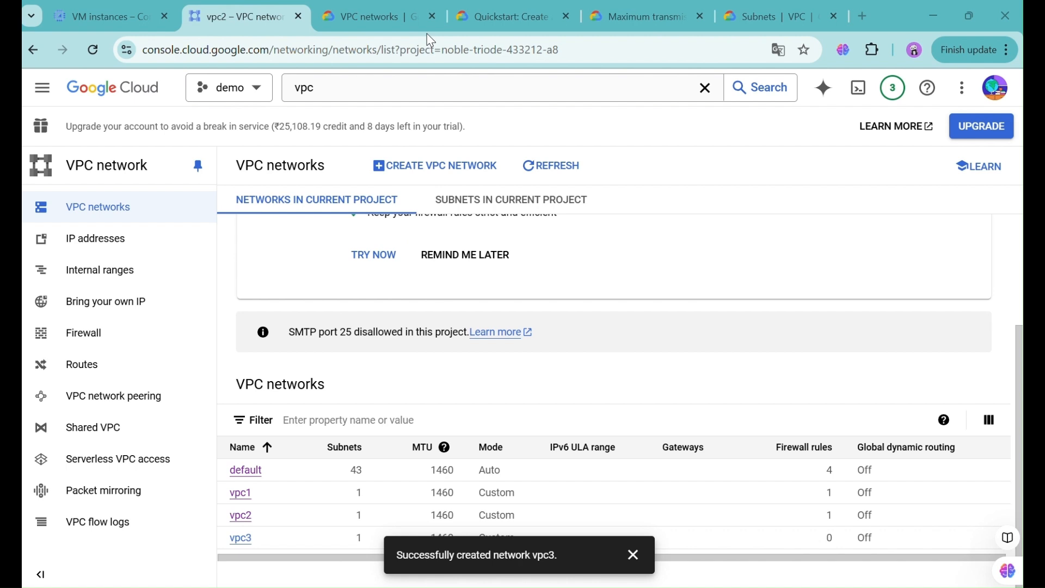
{"action": "left_click", "coordinate": [242, 538]}
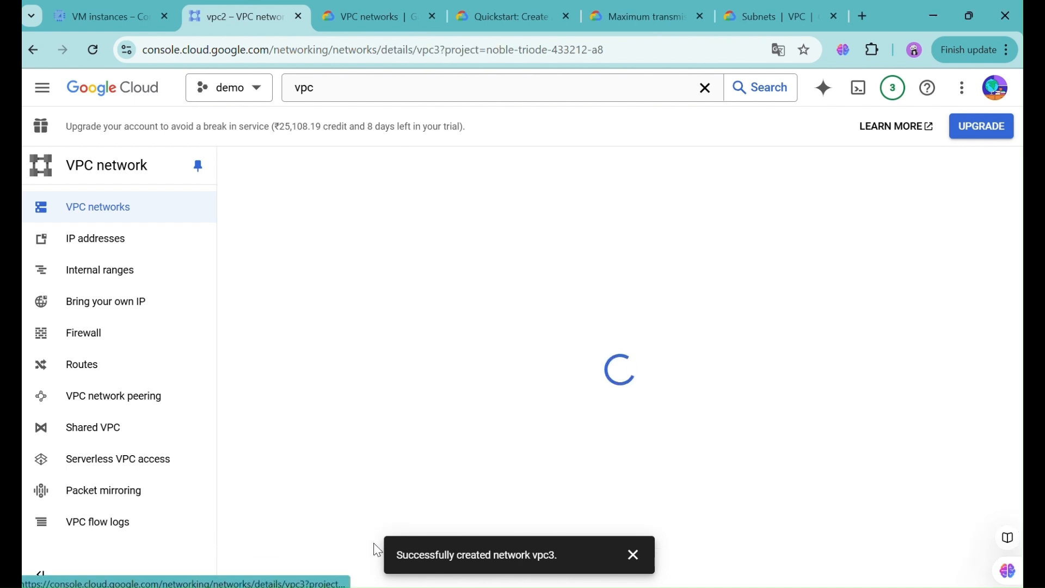
- Open vpc3's details and check its ADDRESSES tab, which shows no static internal IPs
{"action": "left_click", "coordinate": [632, 555]}
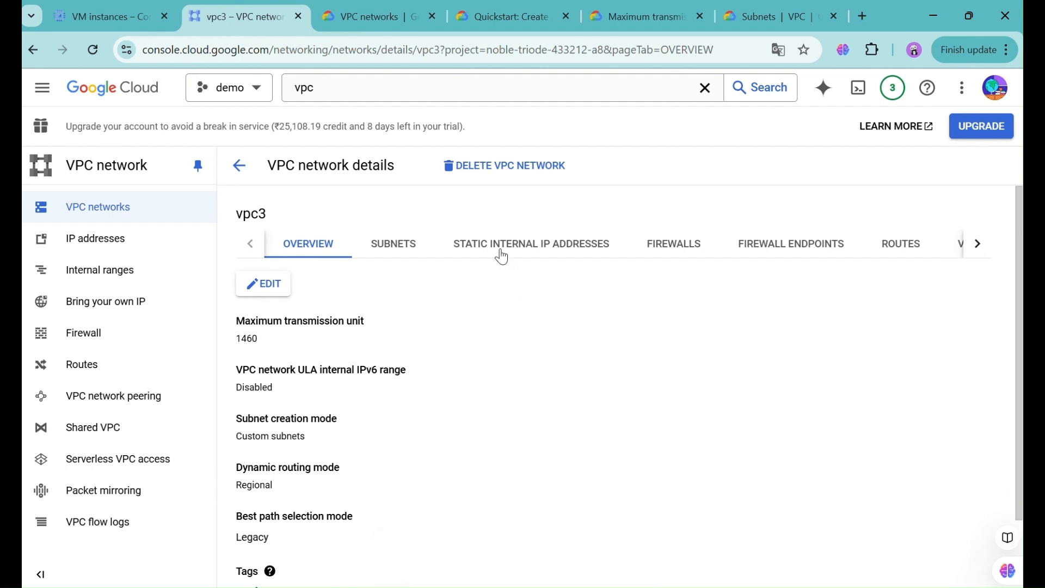
{"action": "left_click", "coordinate": [393, 248]}
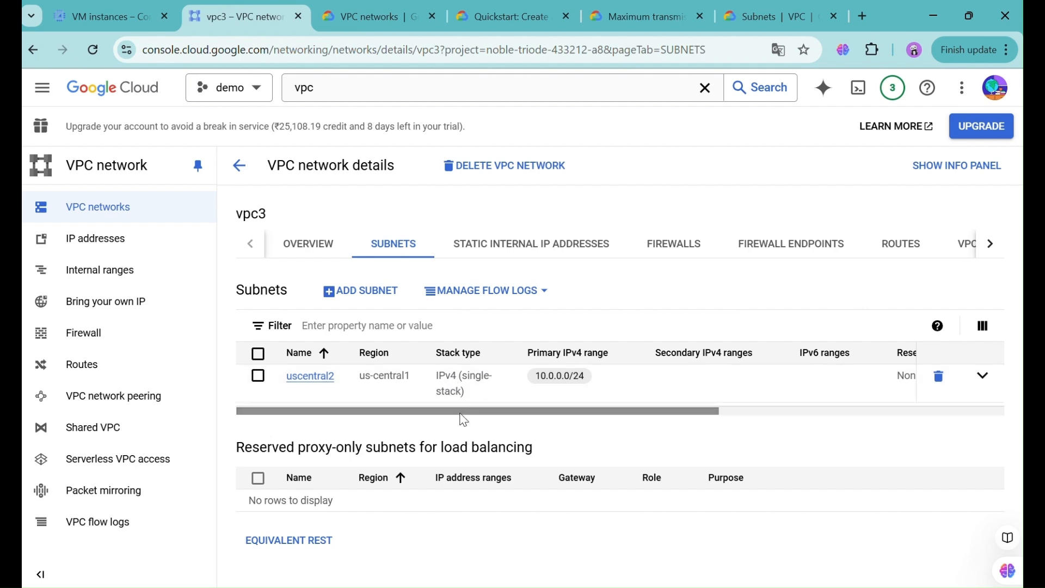
{"action": "left_click_drag", "start_coordinate": [463, 413], "coordinate": [799, 424]}
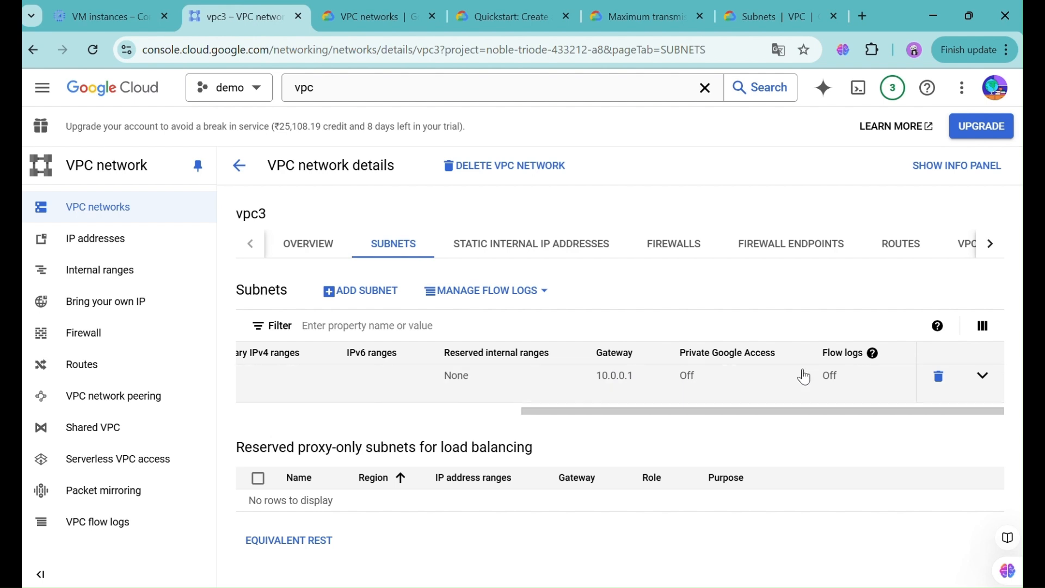
{"action": "left_click", "coordinate": [467, 240]}
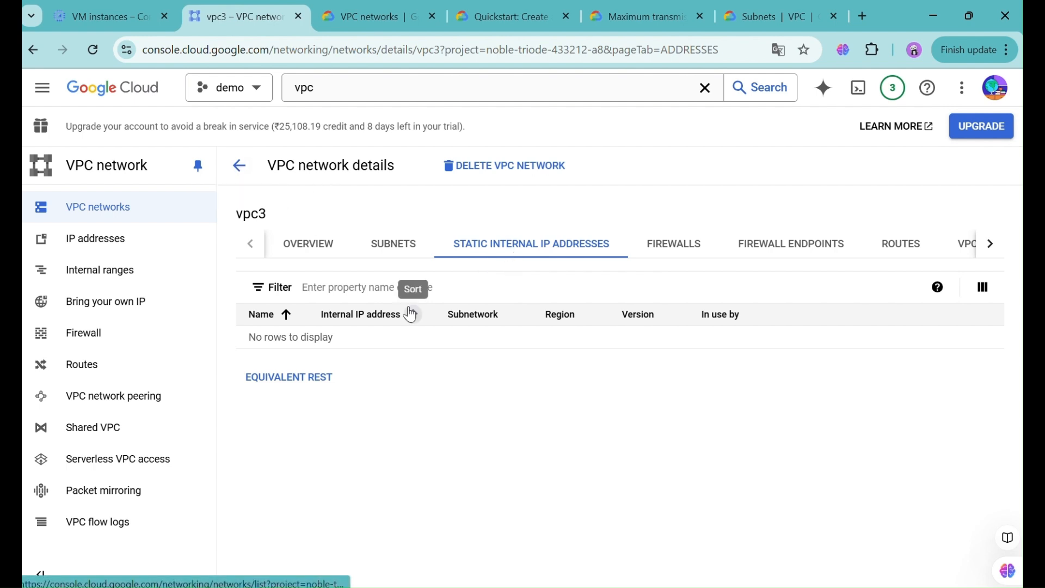
{"action": "left_click", "coordinate": [992, 244]}
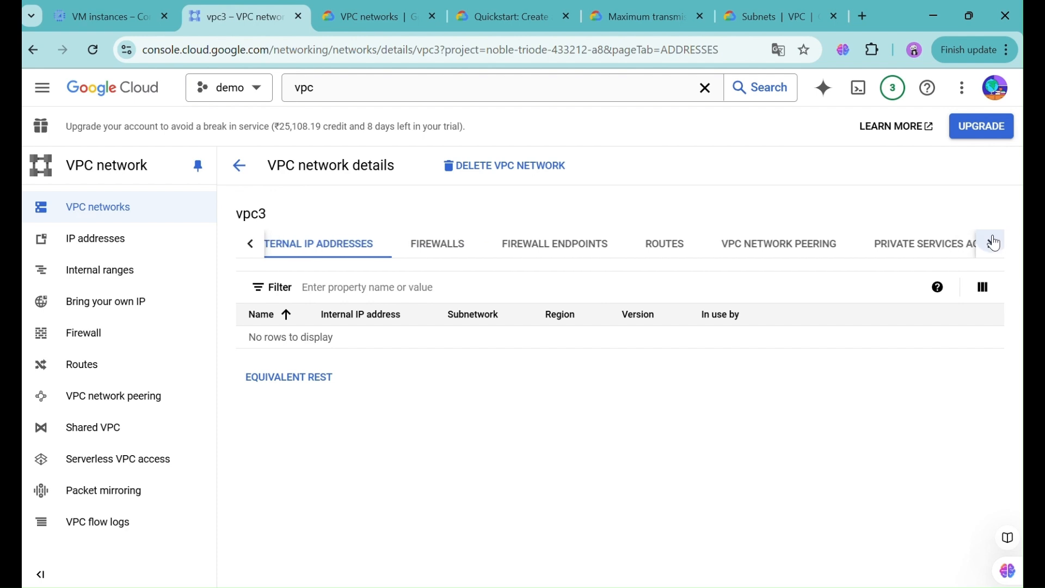
{"action": "left_click", "coordinate": [994, 244]}
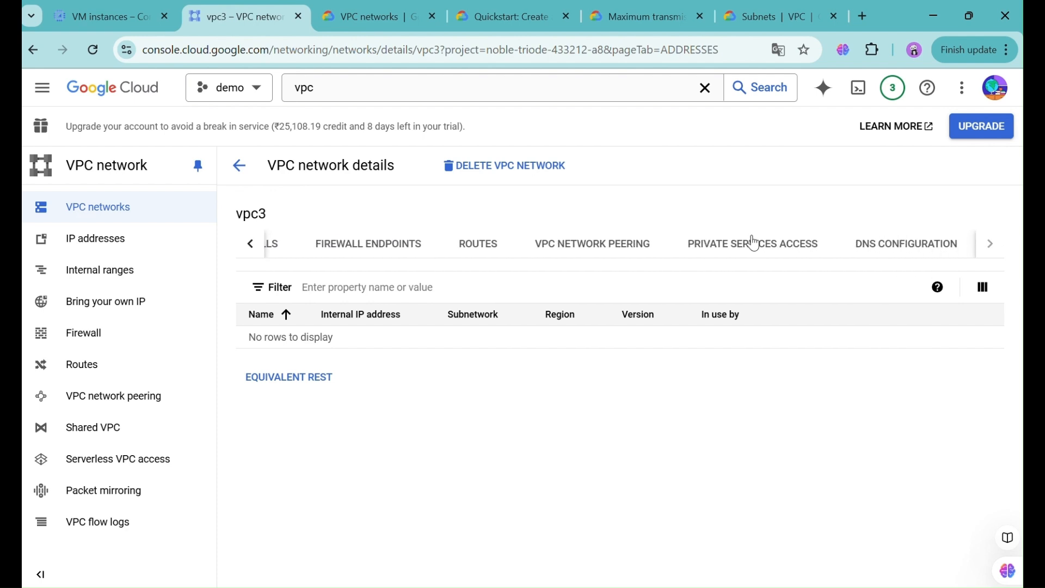
- Go to Compute Engine > VM instances and start creating a new instance
{"action": "left_click", "coordinate": [44, 87]}
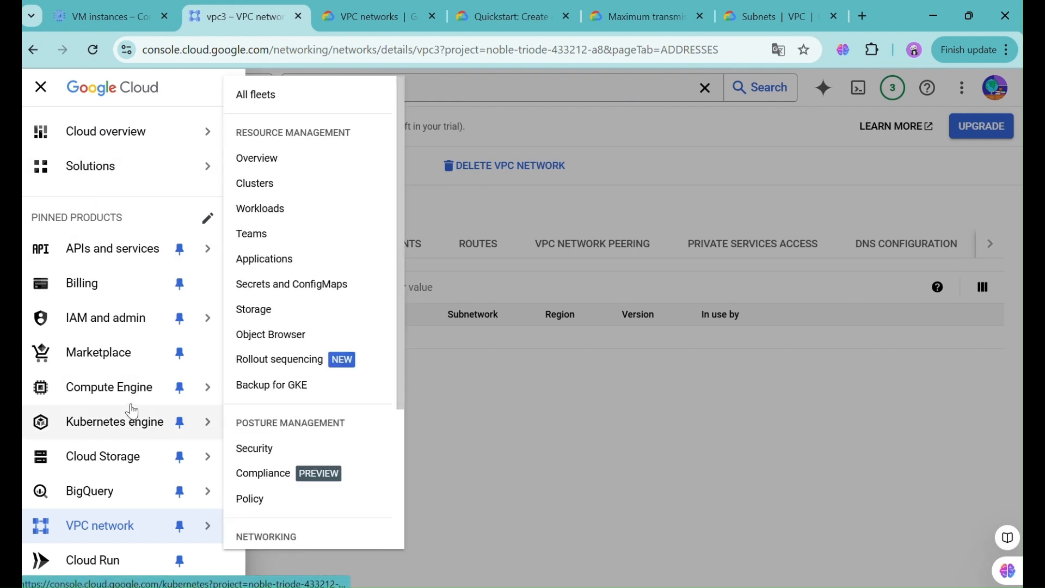
{"action": "mouse_move", "coordinate": [129, 387]}
{"action": "left_click", "coordinate": [290, 124]}
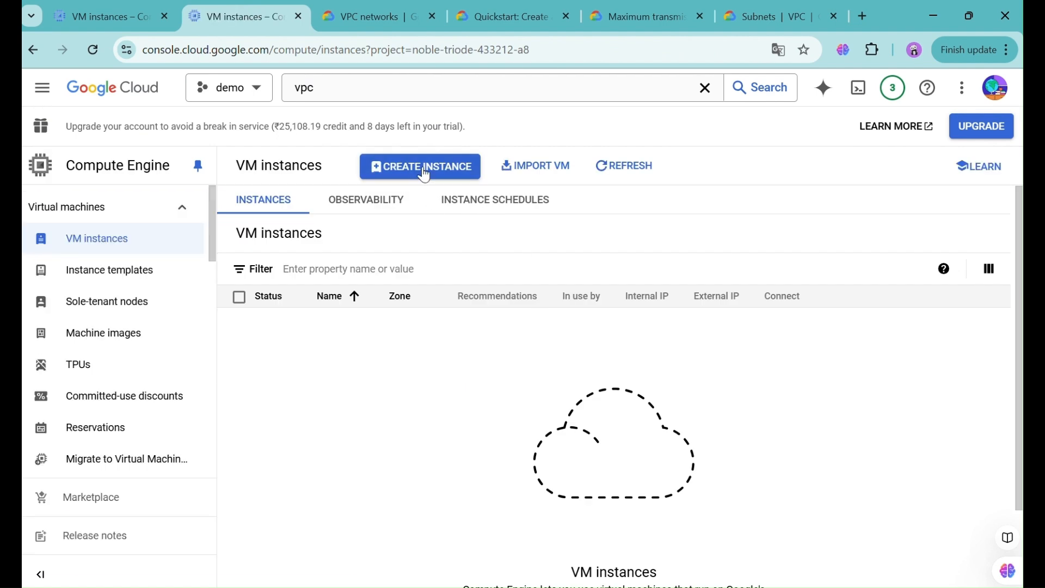
{"action": "left_click", "coordinate": [424, 169]}
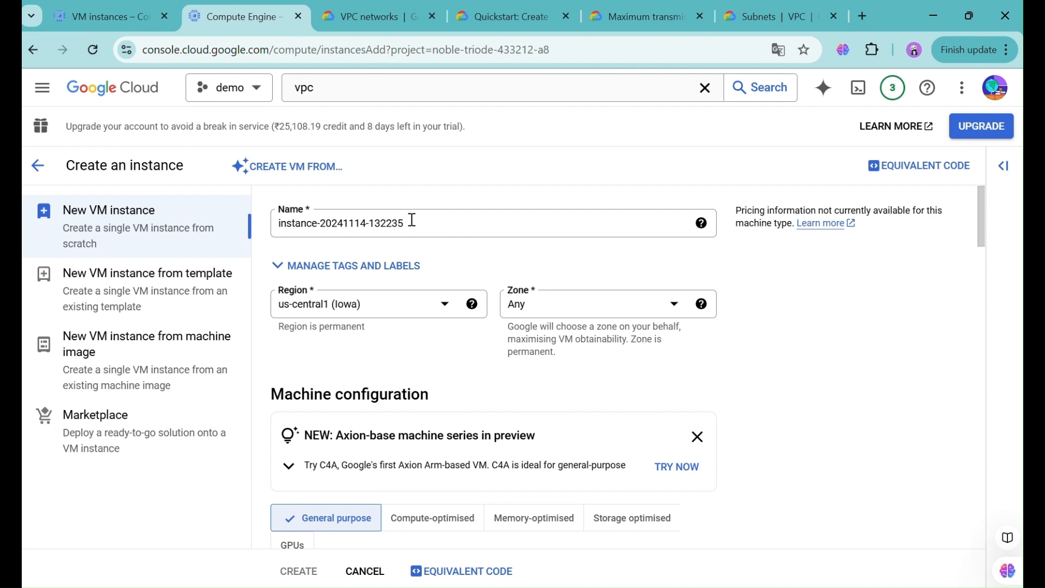
- Replace the generated default instance name with demo
{"action": "left_click", "coordinate": [412, 220]}
{"action": "double_click", "coordinate": [412, 219]}
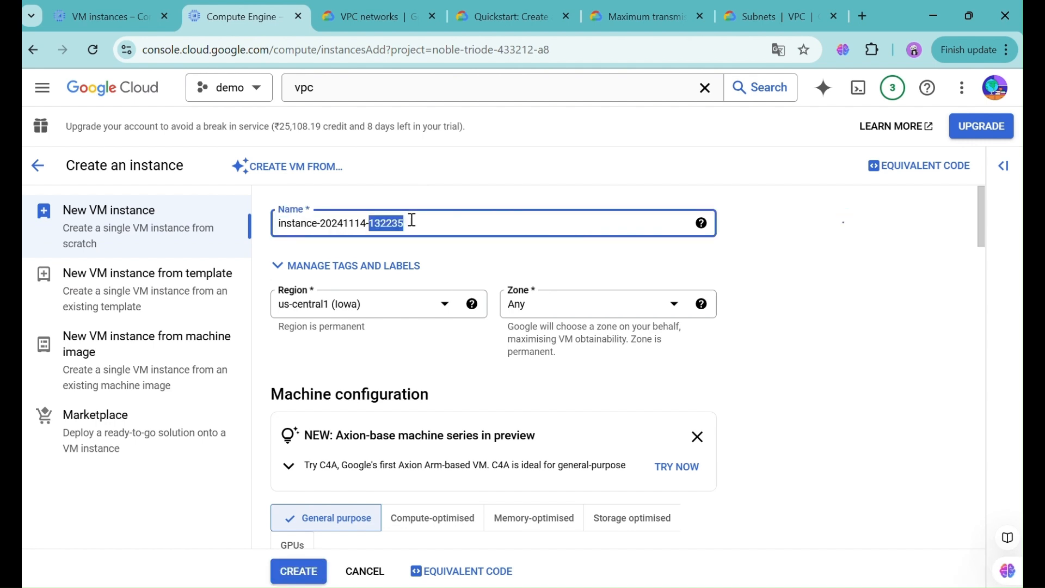
{"action": "key", "text": "BackSpace"}
{"action": "key", "text": "BackSpace"}
{"action": "key", "text": "BackSpace"}
{"action": "key", "text": "BackSpace"}
{"action": "key", "text": "BackSpace"}
{"action": "key", "text": "BackSpace"}
{"action": "key", "text": "BackSpace"}
{"action": "key", "text": "BackSpace"}
{"action": "key", "text": "BackSpace"}
{"action": "key", "text": "BackSpace"}
{"action": "key", "text": "BackSpace"}
{"action": "key", "text": "BackSpace"}
{"action": "key", "text": "BackSpace"}
{"action": "key", "text": "BackSpace"}
{"action": "key", "text": "BackSpace"}
{"action": "key", "text": "BackSpace"}
{"action": "key", "text": "BackSpace"}
{"action": "key", "text": "BackSpace"}
{"action": "key", "text": "BackSpace"}
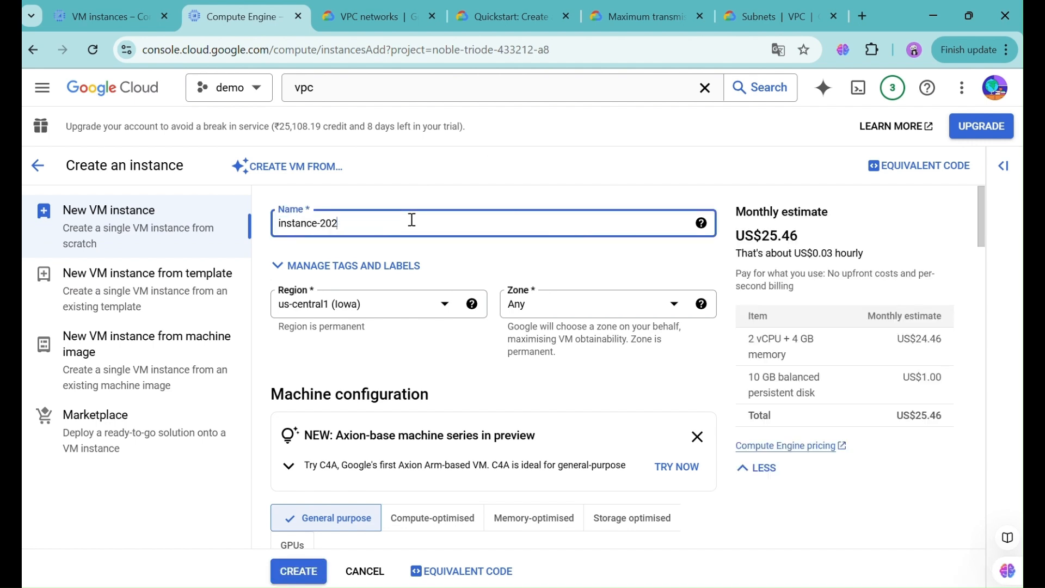
{"action": "type", "text": "demo2"}
{"action": "key", "text": "BackSpace"}
{"action": "left_click", "coordinate": [452, 354]}
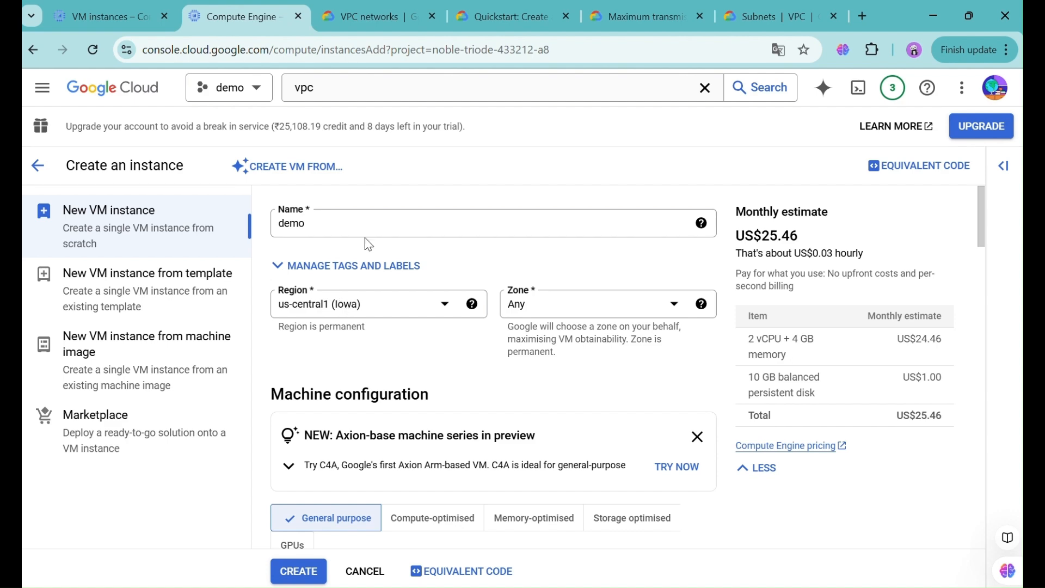
- Choose the N1 series and shared-core f1-micro machine type (0.25-1 vCPU, 614 MB)
{"action": "scroll", "coordinate": [415, 354], "scroll_direction": "down", "scroll_amount": 1}
{"action": "scroll", "coordinate": [415, 354], "scroll_direction": "down", "scroll_amount": 5}
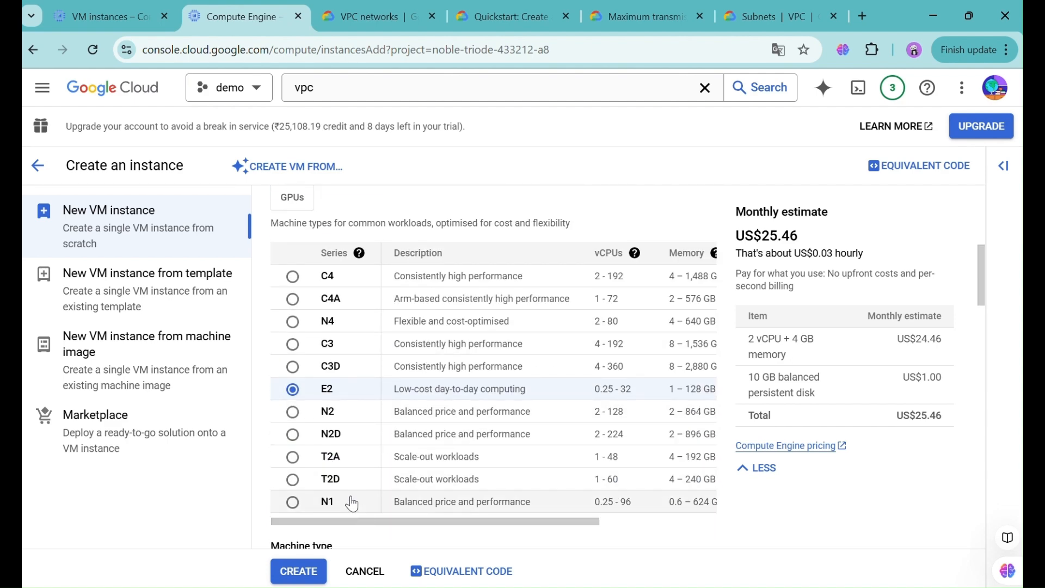
{"action": "left_click", "coordinate": [293, 502]}
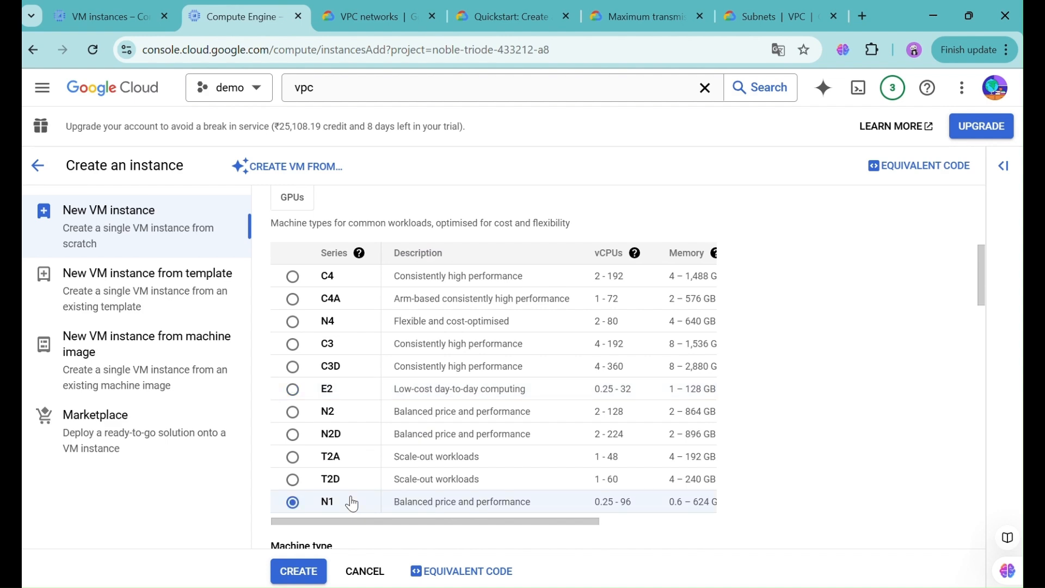
{"action": "scroll", "coordinate": [373, 427], "scroll_direction": "down", "scroll_amount": 3}
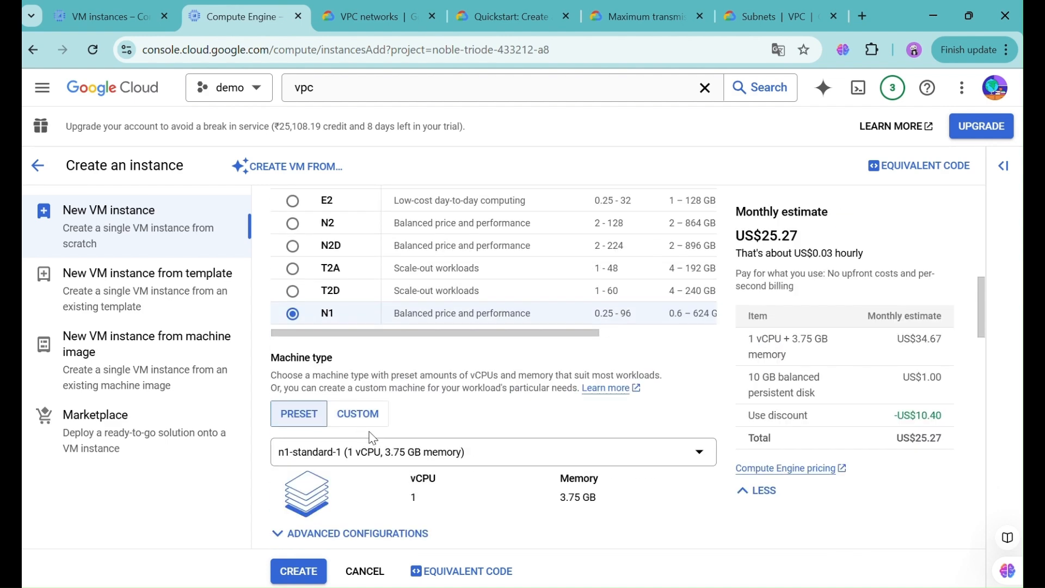
{"action": "left_click", "coordinate": [375, 452]}
{"action": "left_click", "coordinate": [416, 285]}
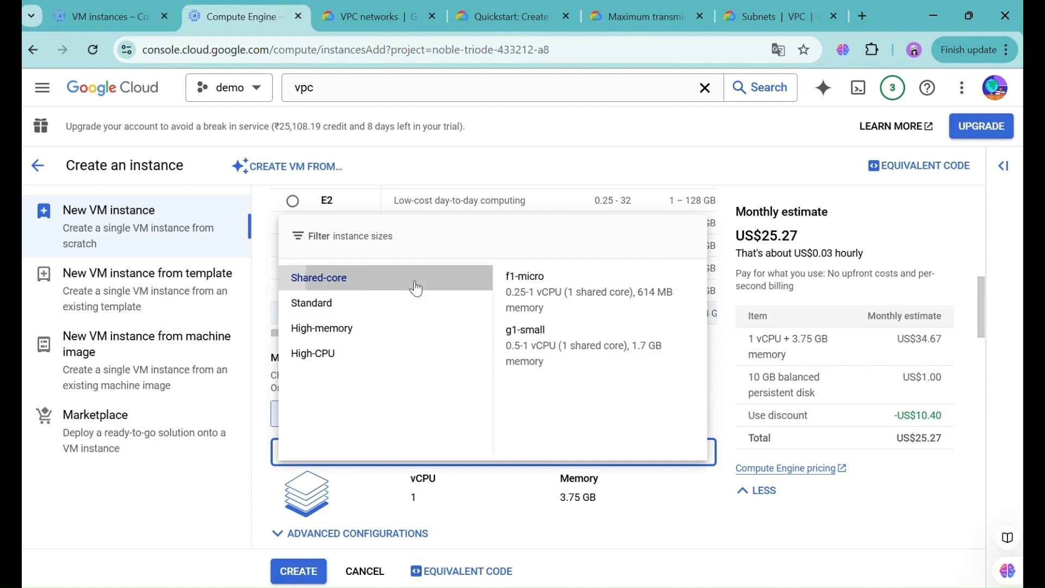
{"action": "left_click", "coordinate": [555, 286]}
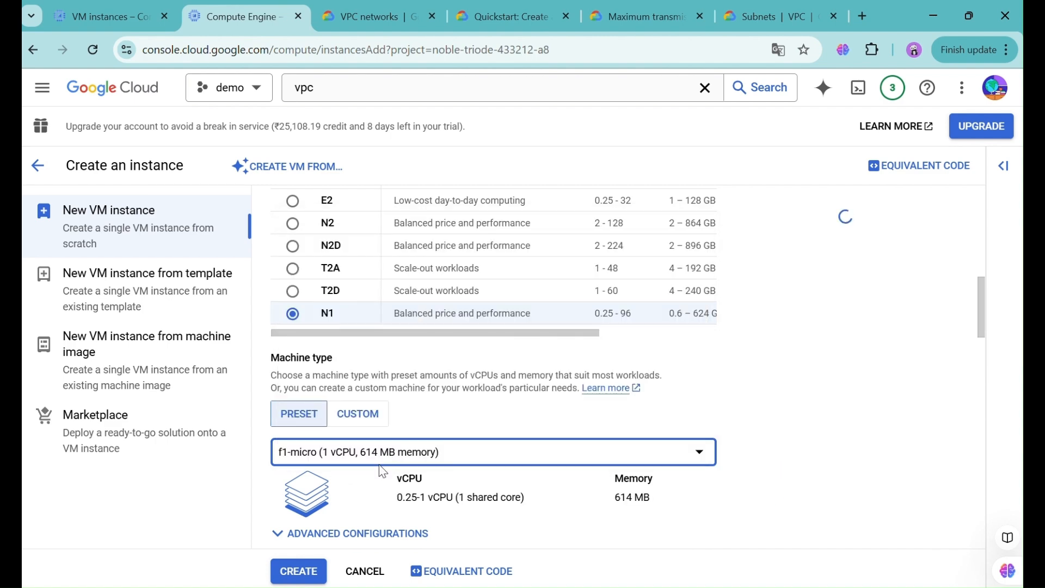
{"action": "scroll", "coordinate": [381, 471], "scroll_direction": "down", "scroll_amount": 8}
- Expand Advanced options and Networking, then edit the default network interface
{"action": "scroll", "coordinate": [379, 464], "scroll_direction": "down", "scroll_amount": 8}
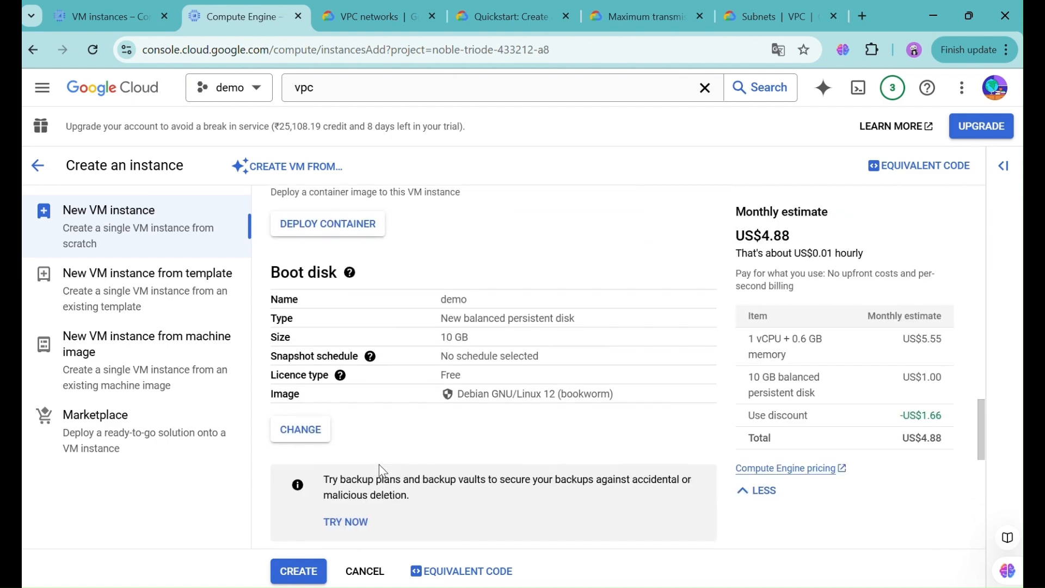
{"action": "scroll", "coordinate": [379, 465], "scroll_direction": "down", "scroll_amount": 2}
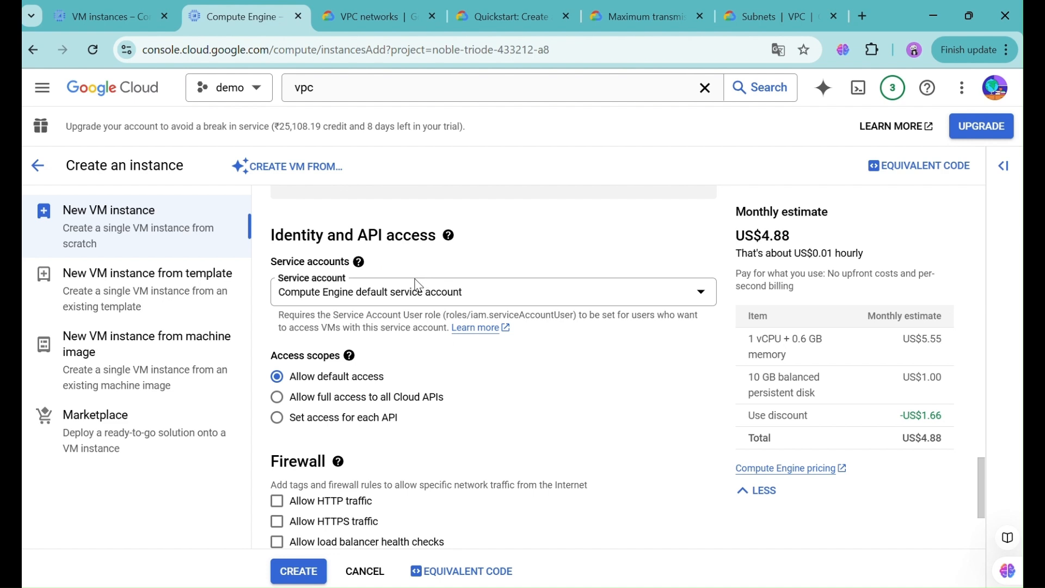
{"action": "scroll", "coordinate": [418, 285], "scroll_direction": "down", "scroll_amount": 2}
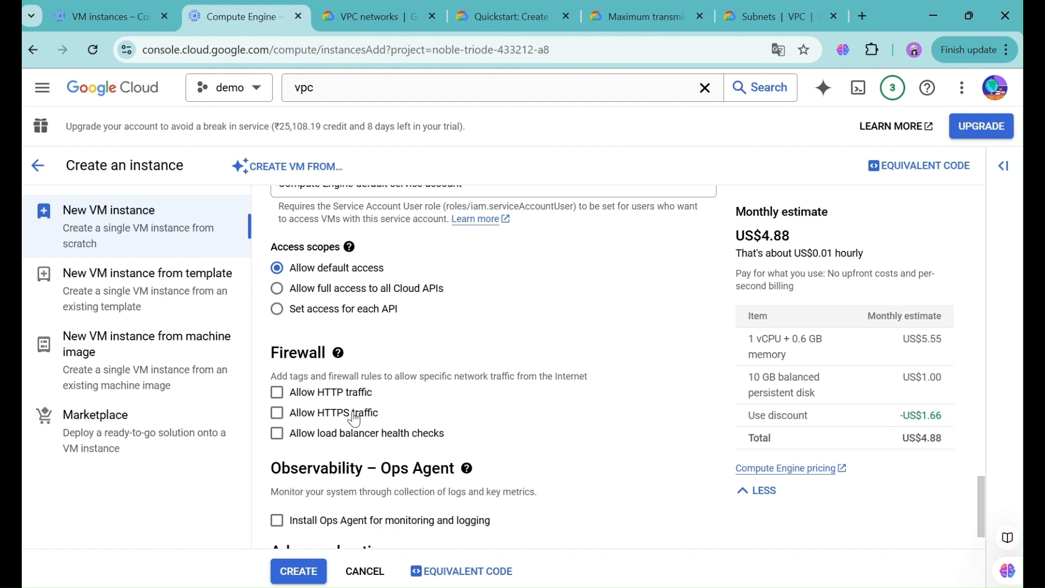
{"action": "scroll", "coordinate": [362, 445], "scroll_direction": "down", "scroll_amount": 1}
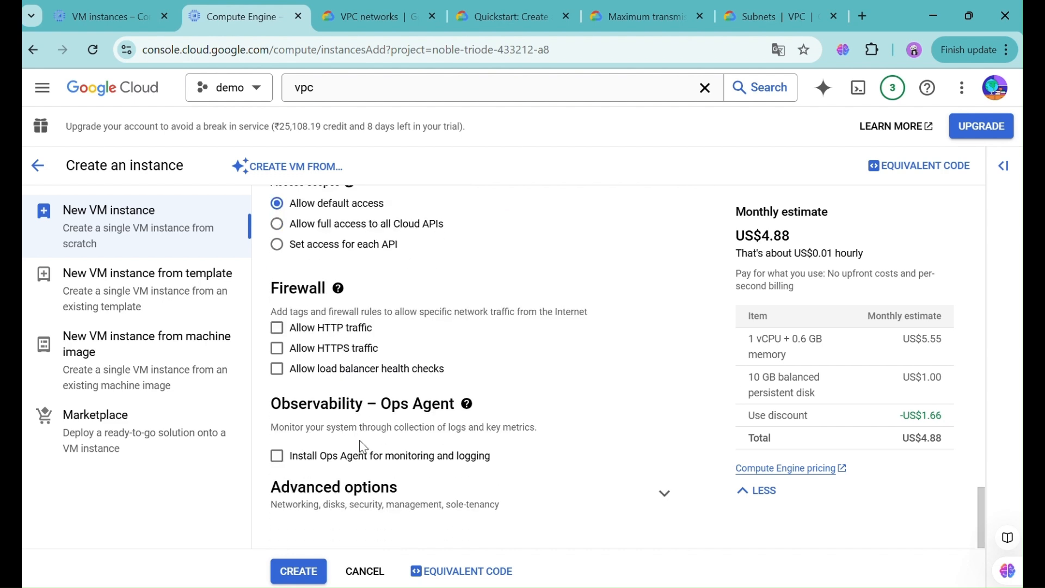
{"action": "left_click", "coordinate": [662, 495]}
{"action": "scroll", "coordinate": [611, 439], "scroll_direction": "down", "scroll_amount": 5}
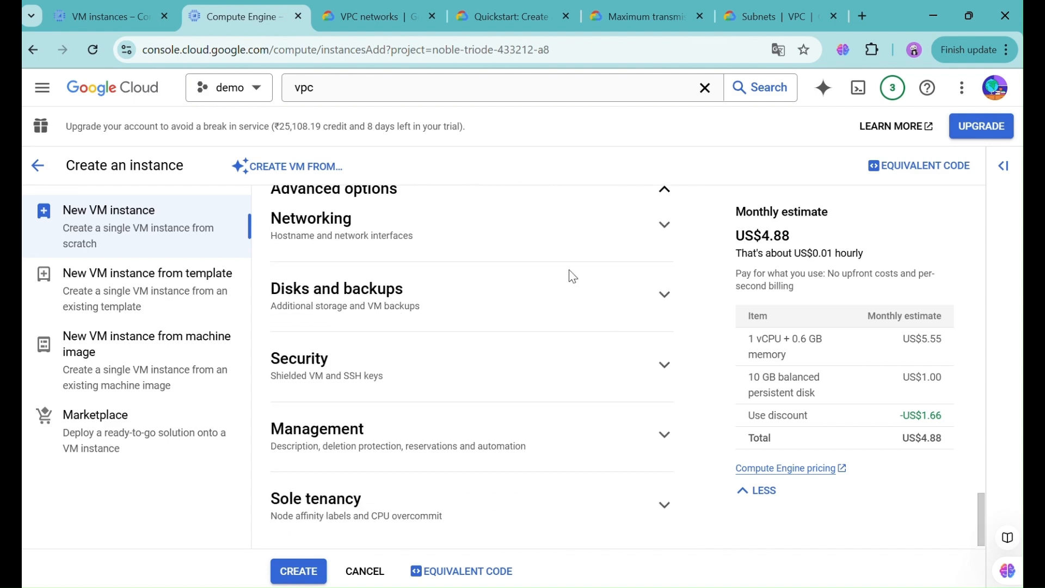
{"action": "left_click", "coordinate": [521, 248]}
{"action": "scroll", "coordinate": [518, 439], "scroll_direction": "down", "scroll_amount": 5}
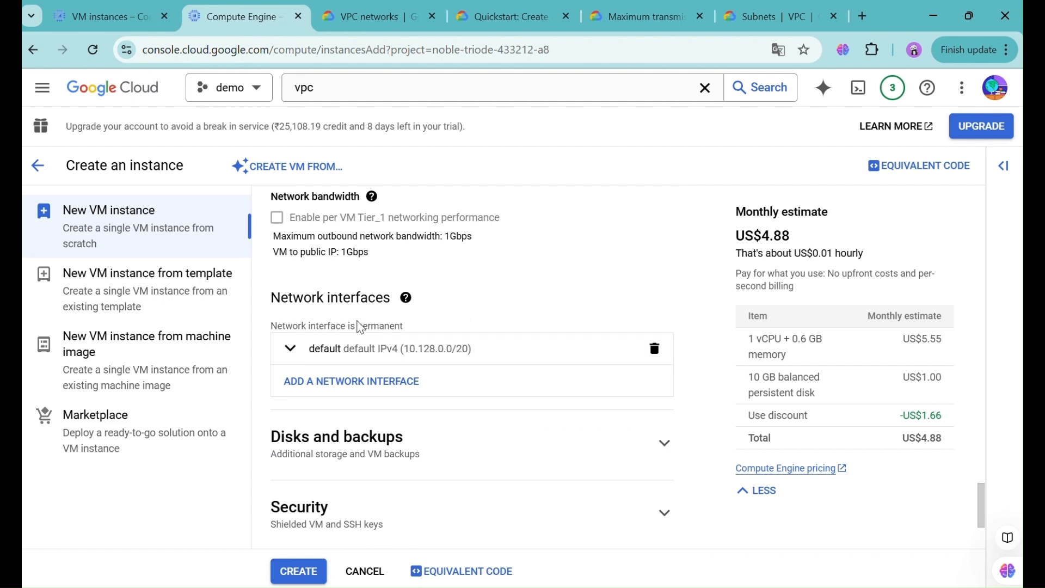
{"action": "left_click", "coordinate": [368, 360]}
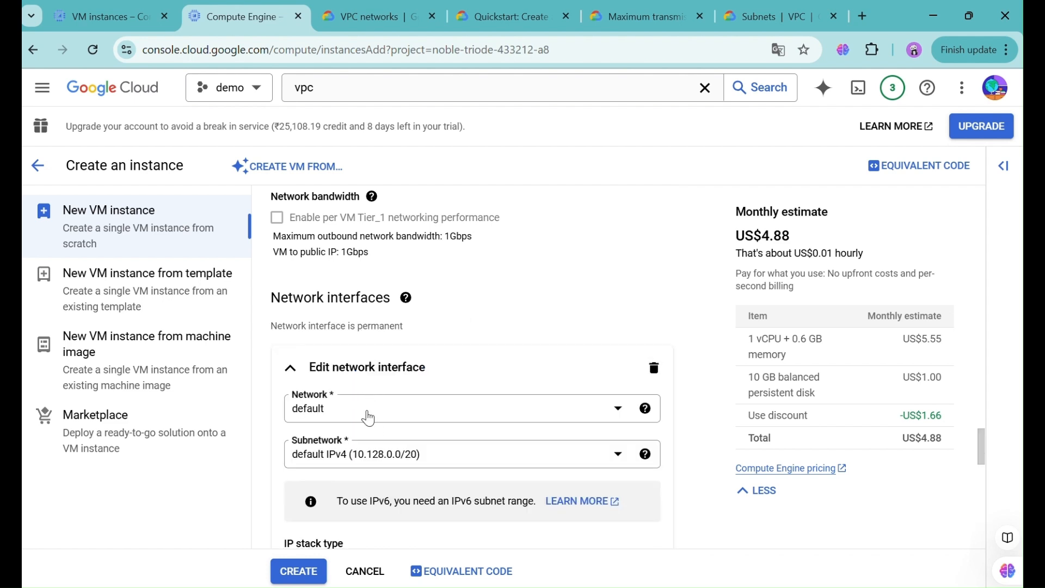
- Switch the network interface to vpc3, giving subnetwork uscentral2 (10.0.0.0/24)
{"action": "left_click", "coordinate": [369, 417]}
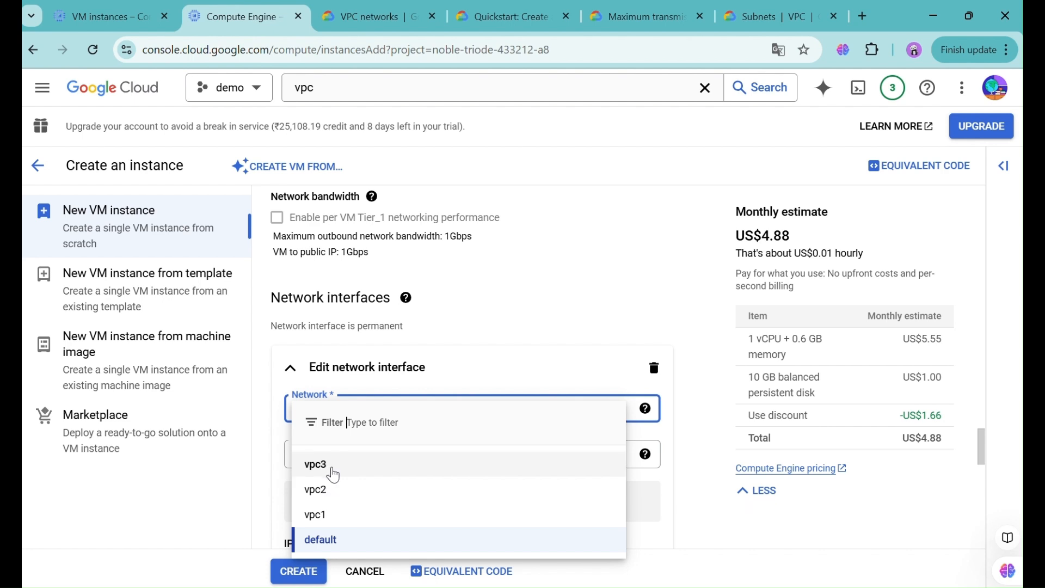
{"action": "left_click", "coordinate": [333, 475]}
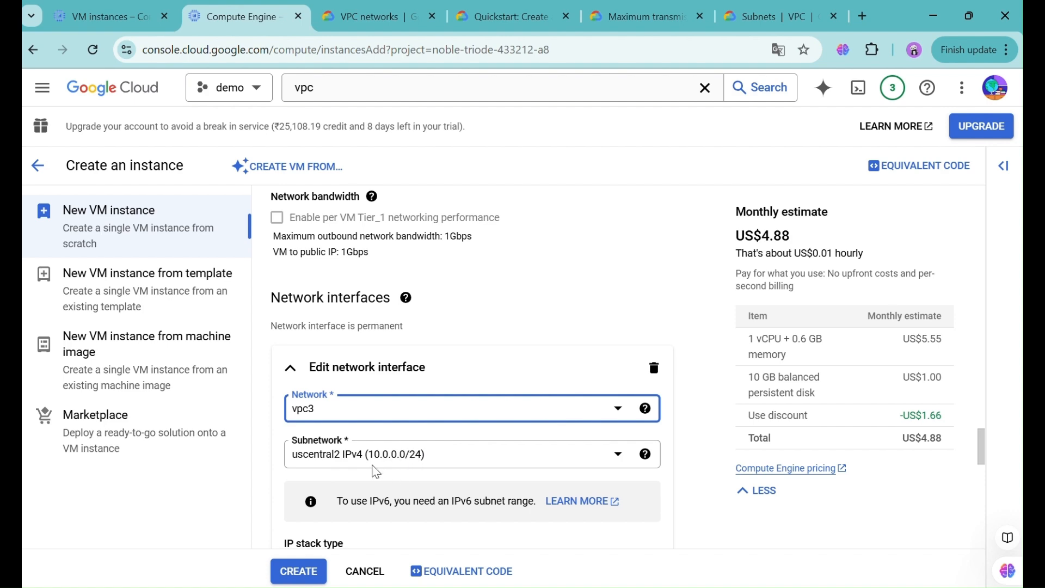
{"action": "scroll", "coordinate": [490, 303], "scroll_direction": "up", "scroll_amount": 10}
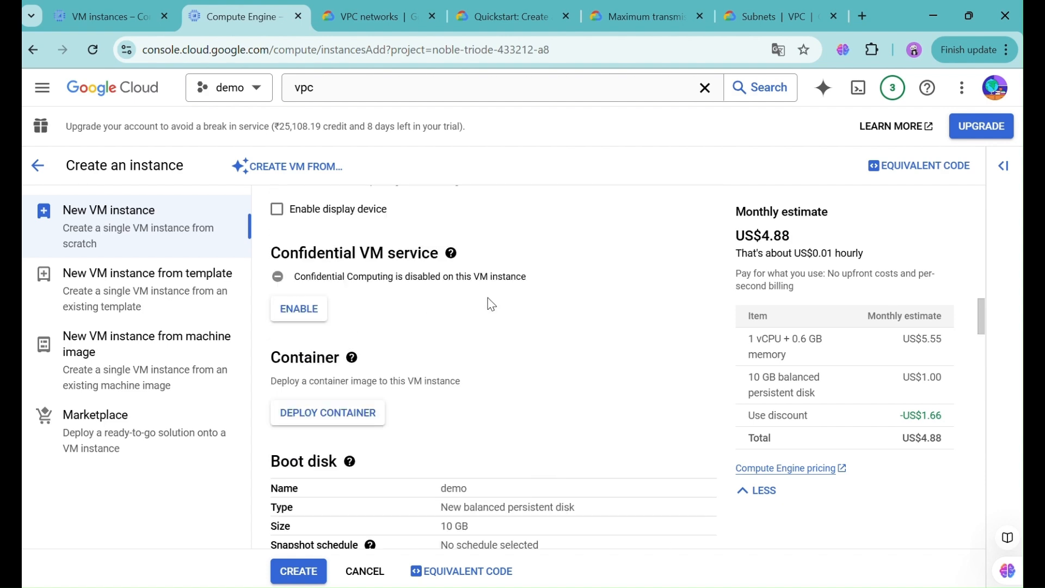
{"action": "scroll", "coordinate": [490, 304], "scroll_direction": "up", "scroll_amount": 10}
{"action": "left_click", "coordinate": [394, 305]}
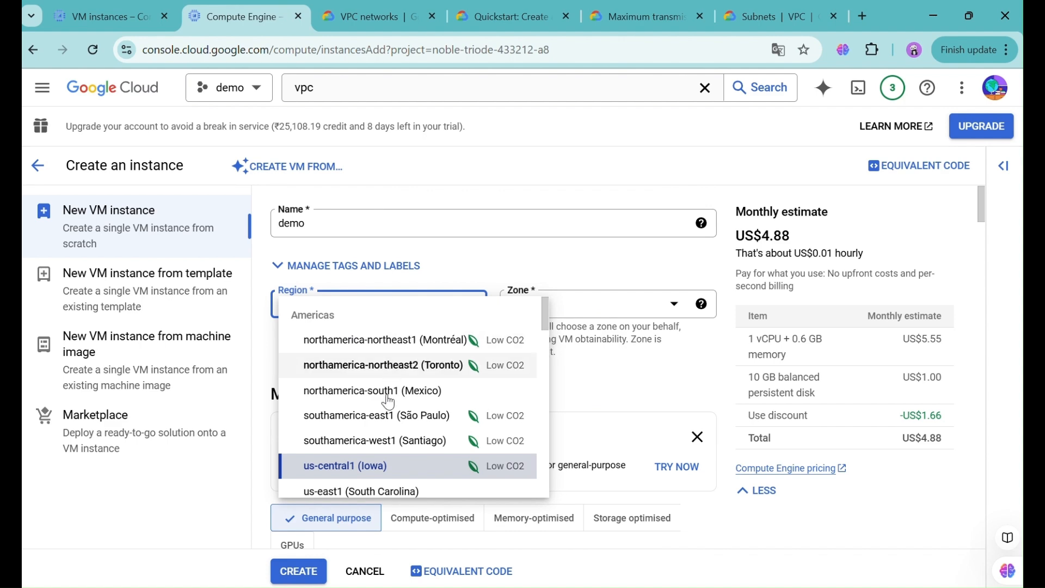
{"action": "left_click", "coordinate": [387, 419]}
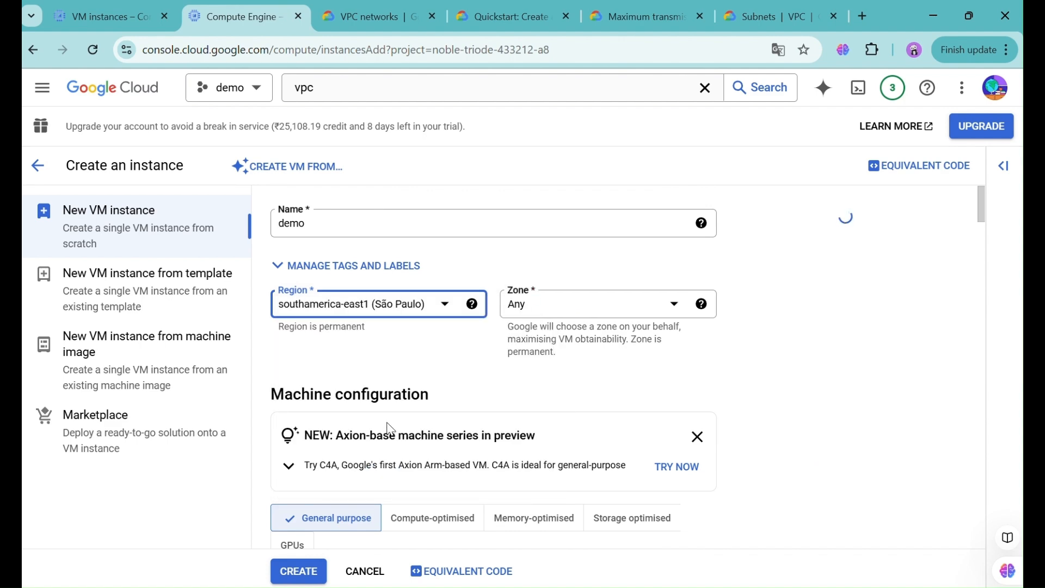
{"action": "scroll", "coordinate": [390, 429], "scroll_direction": "down", "scroll_amount": 15}
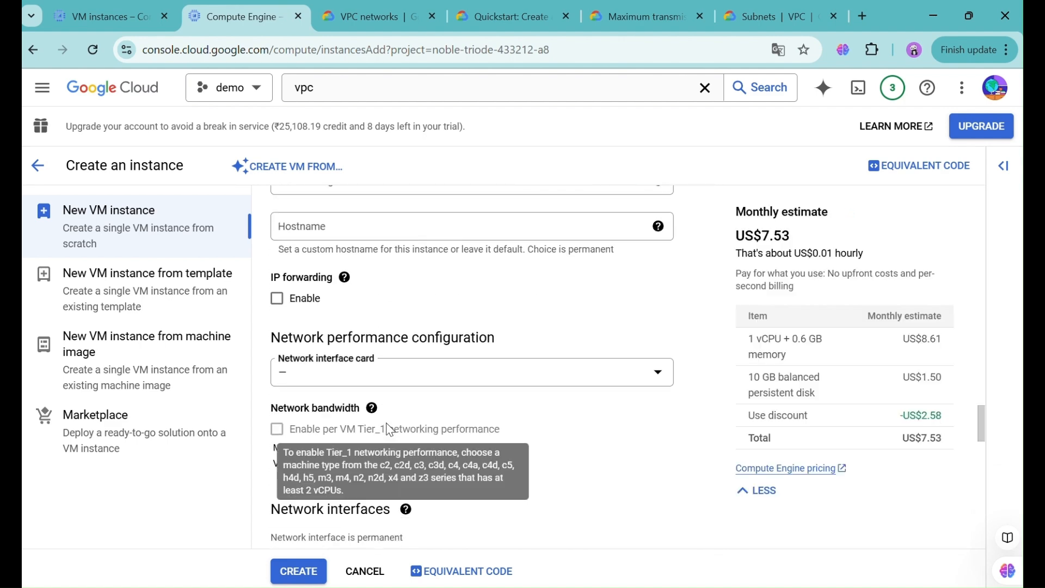
{"action": "scroll", "coordinate": [390, 429], "scroll_direction": "down", "scroll_amount": 5}
{"action": "left_click", "coordinate": [387, 426]}
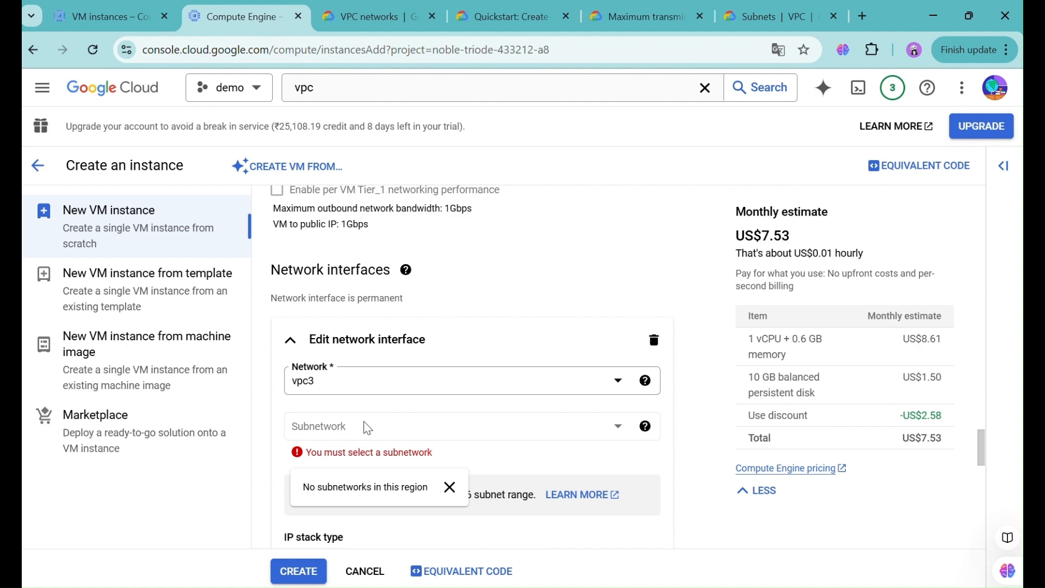
{"action": "scroll", "coordinate": [455, 330], "scroll_direction": "up", "scroll_amount": 20}
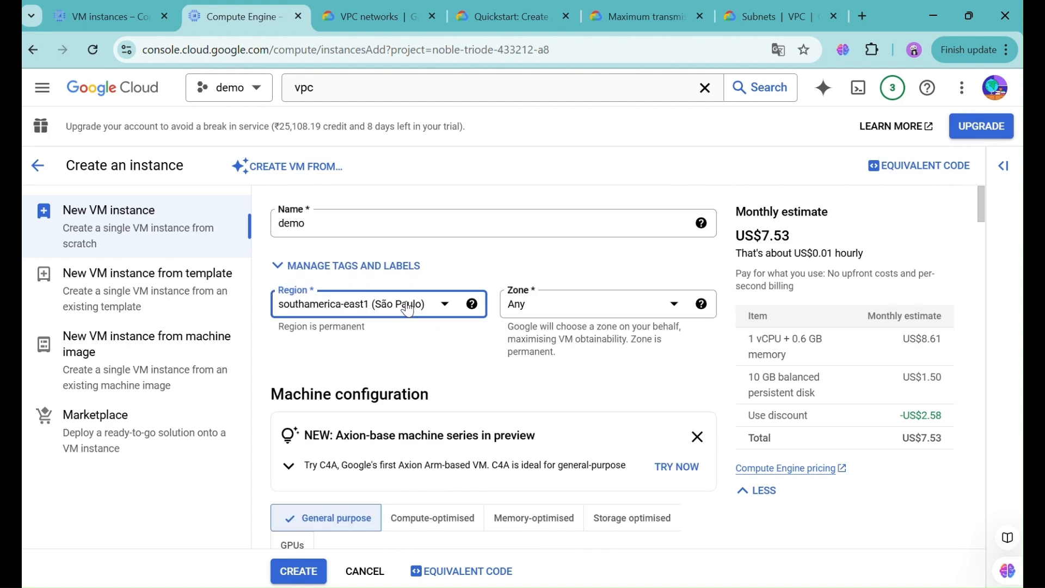
{"action": "left_click", "coordinate": [407, 308]}
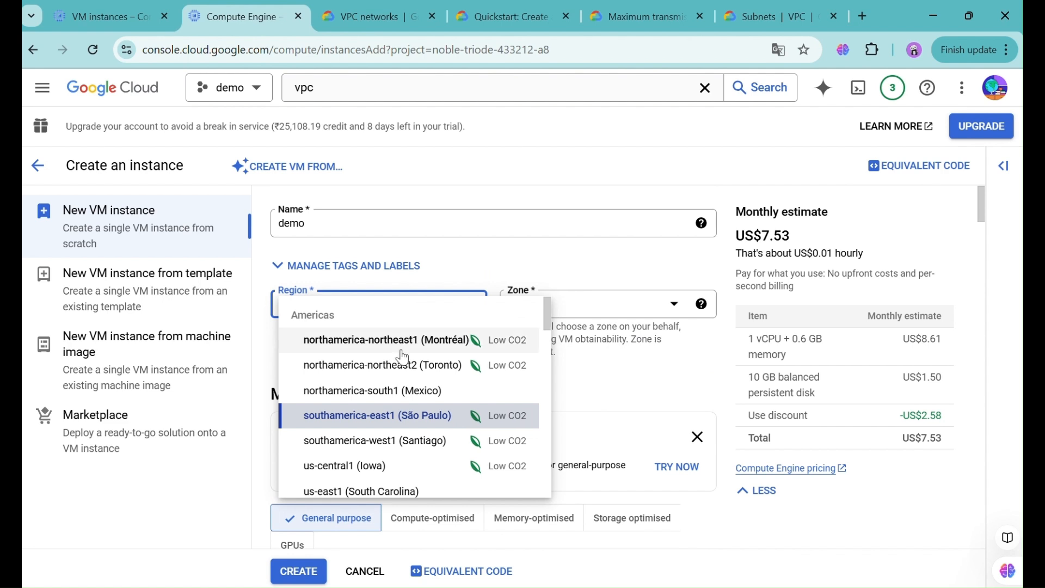
{"action": "left_click", "coordinate": [397, 464]}
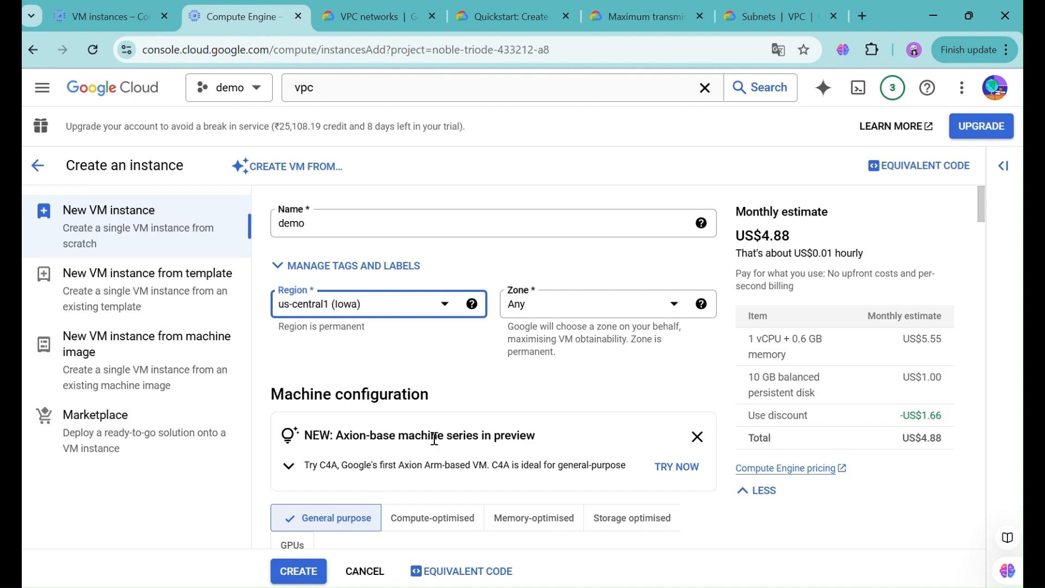
- Review the interface settings: network vpc3 with subnet uscentral2
{"action": "scroll", "coordinate": [435, 439], "scroll_direction": "down", "scroll_amount": 20}
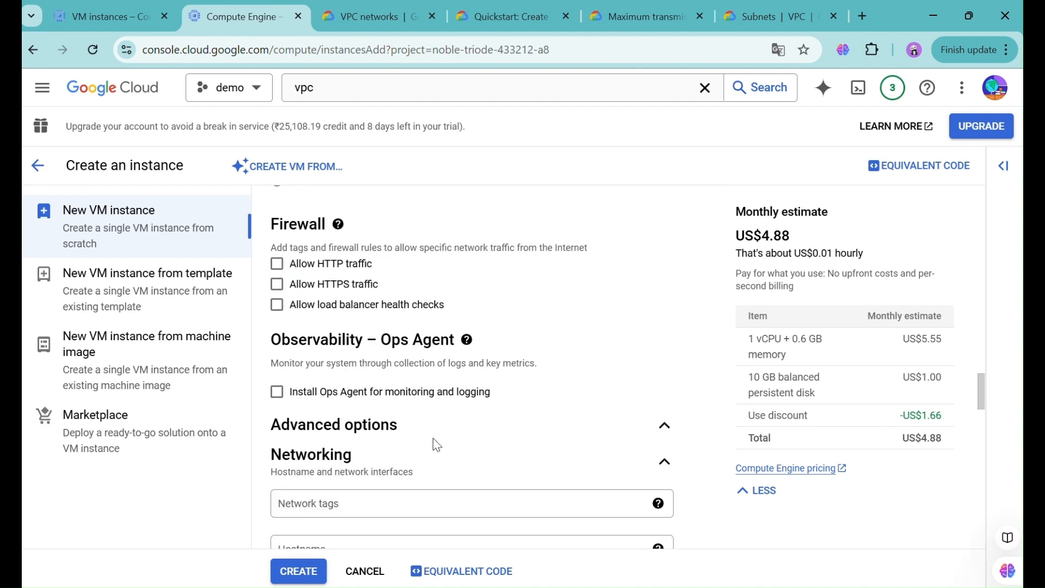
{"action": "scroll", "coordinate": [436, 445], "scroll_direction": "down", "scroll_amount": 10}
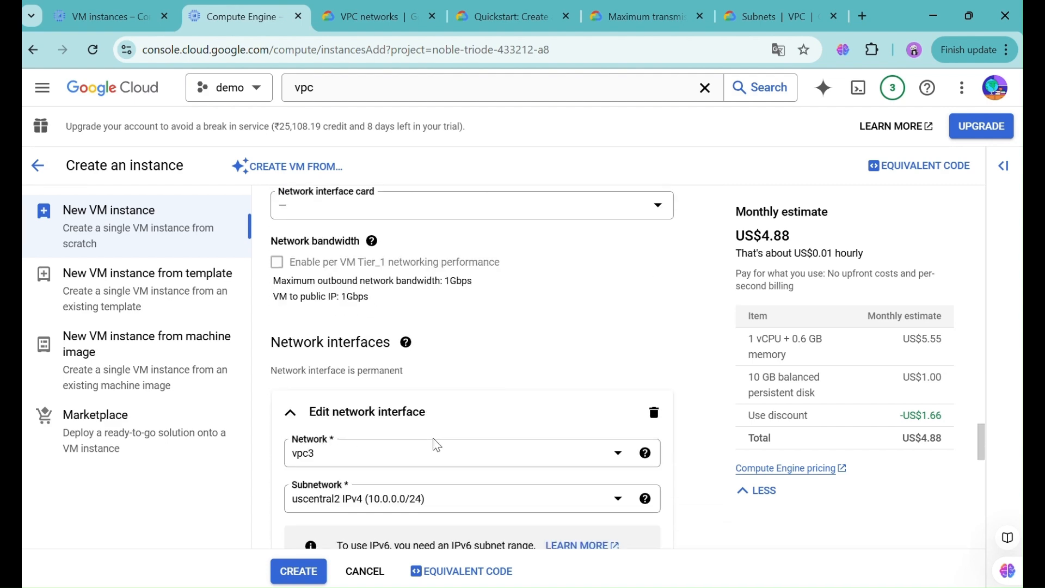
{"action": "scroll", "coordinate": [436, 446], "scroll_direction": "down", "scroll_amount": 4}
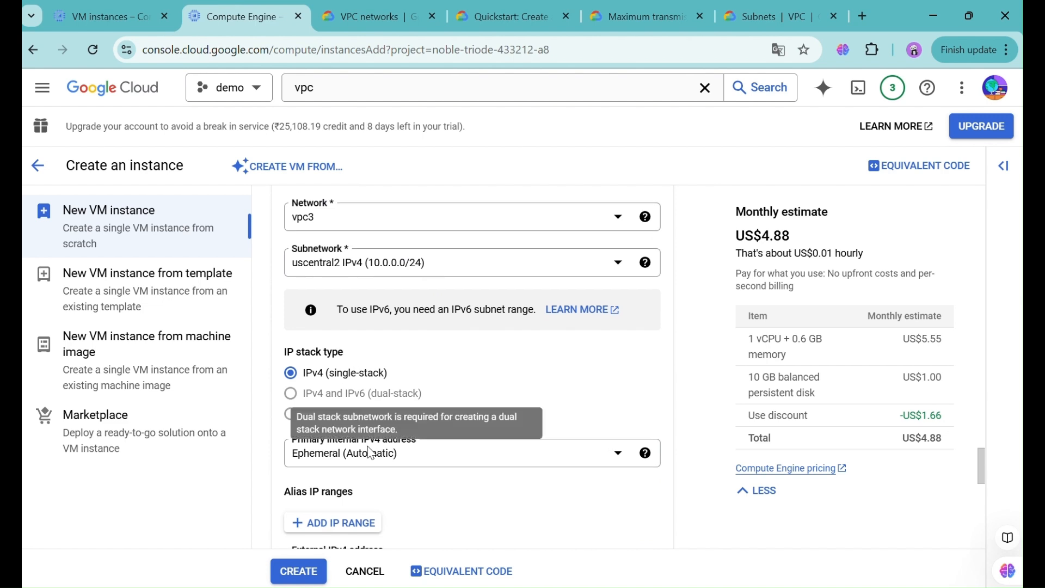
{"action": "scroll", "coordinate": [370, 451], "scroll_direction": "down", "scroll_amount": 2}
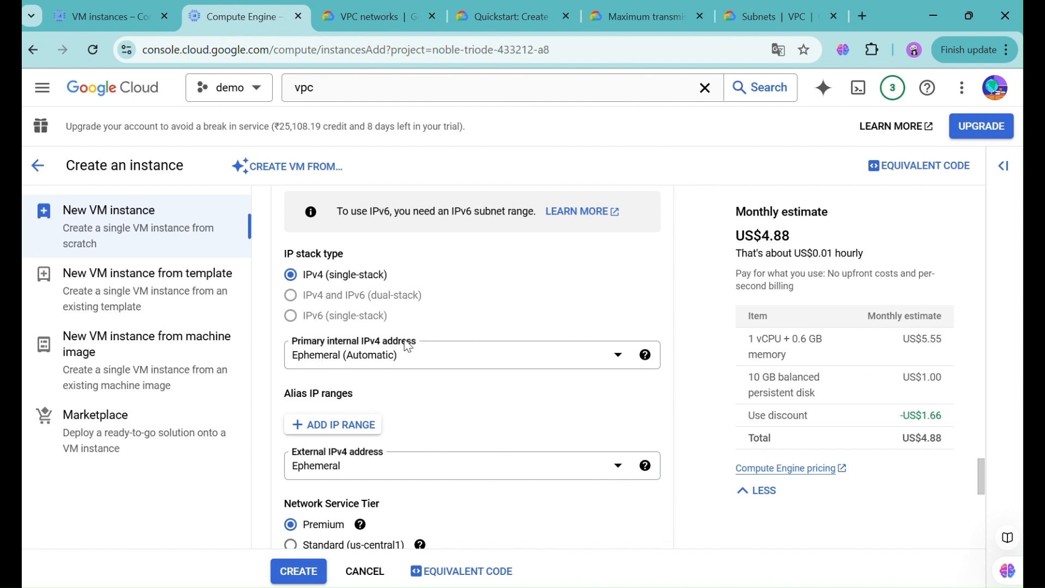
{"action": "scroll", "coordinate": [381, 291], "scroll_direction": "up", "scroll_amount": 2}
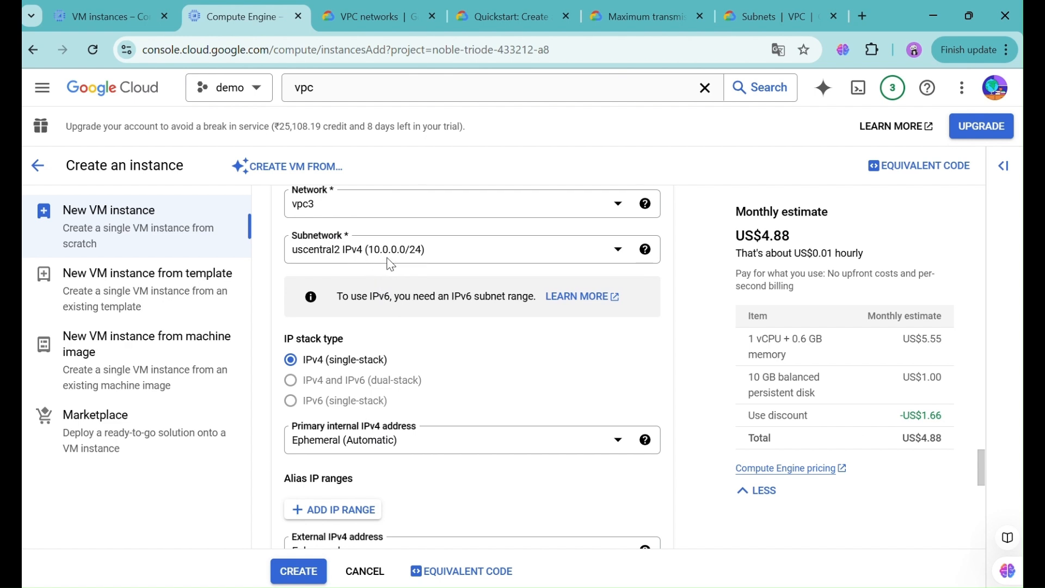
{"action": "scroll", "coordinate": [397, 469], "scroll_direction": "down", "scroll_amount": 3}
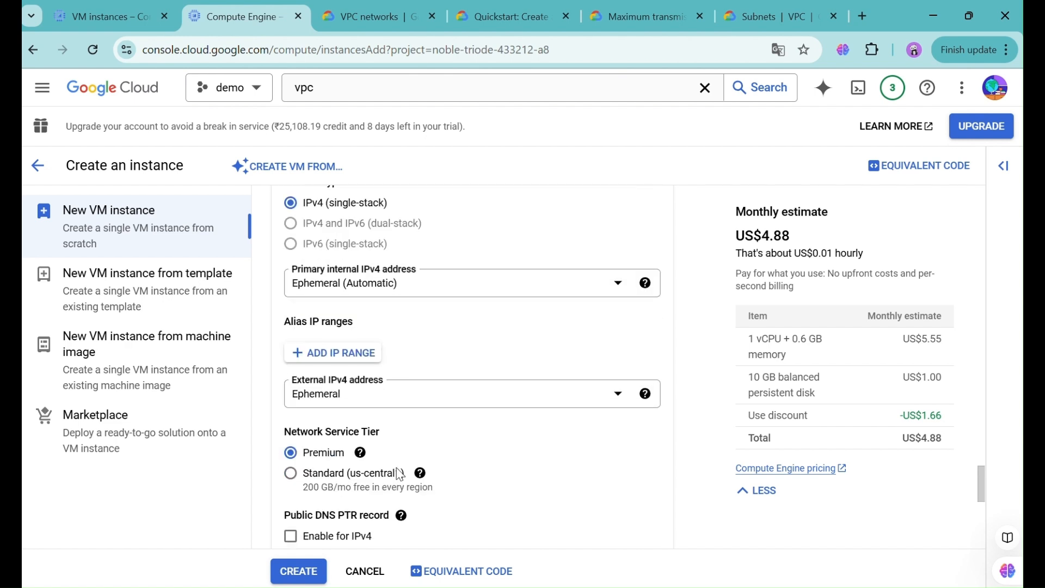
- Keep Ephemeral as the interface's external IPv4 address
{"action": "left_click", "coordinate": [358, 400]}
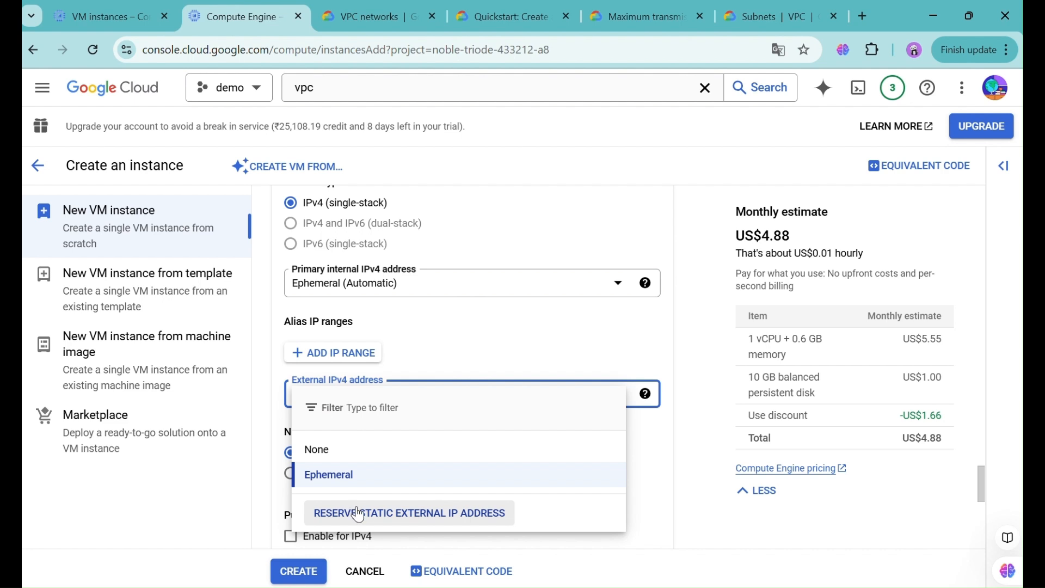
{"action": "left_click", "coordinate": [483, 345]}
{"action": "scroll", "coordinate": [481, 339], "scroll_direction": "down", "scroll_amount": 2}
{"action": "right_click", "coordinate": [481, 339]}
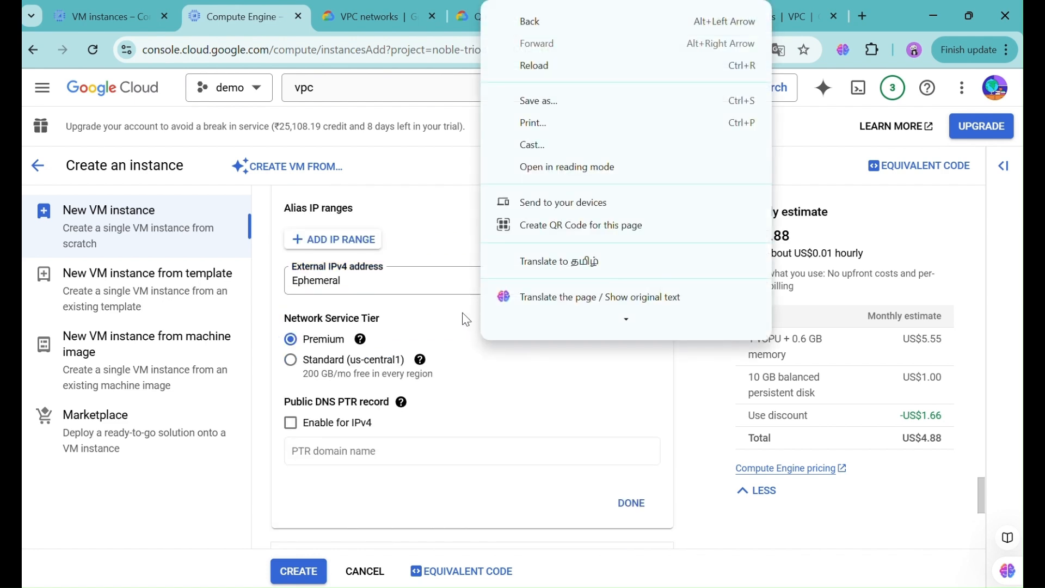
{"action": "left_click", "coordinate": [408, 284]}
{"action": "left_click", "coordinate": [409, 285]}
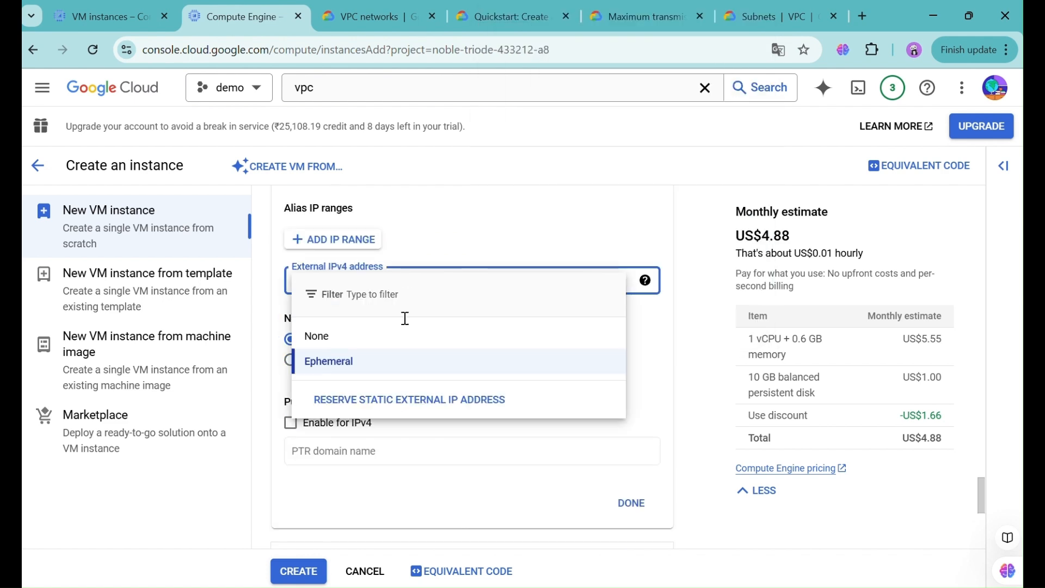
{"action": "left_click", "coordinate": [684, 532]}
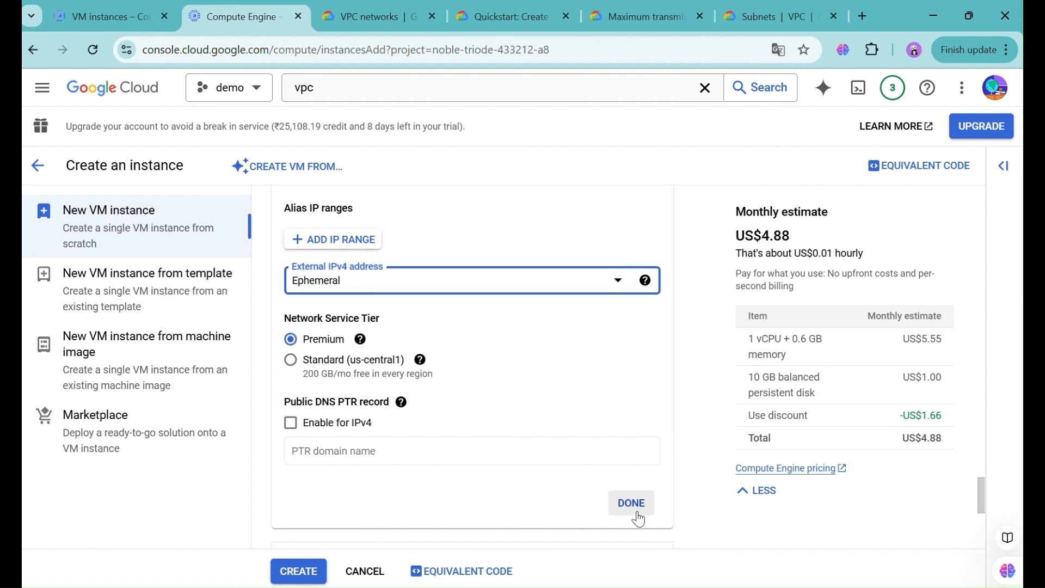
- Confirm the interface, create the demo VM, and copy its external IP 35.224.246.69
{"action": "left_click", "coordinate": [638, 517]}
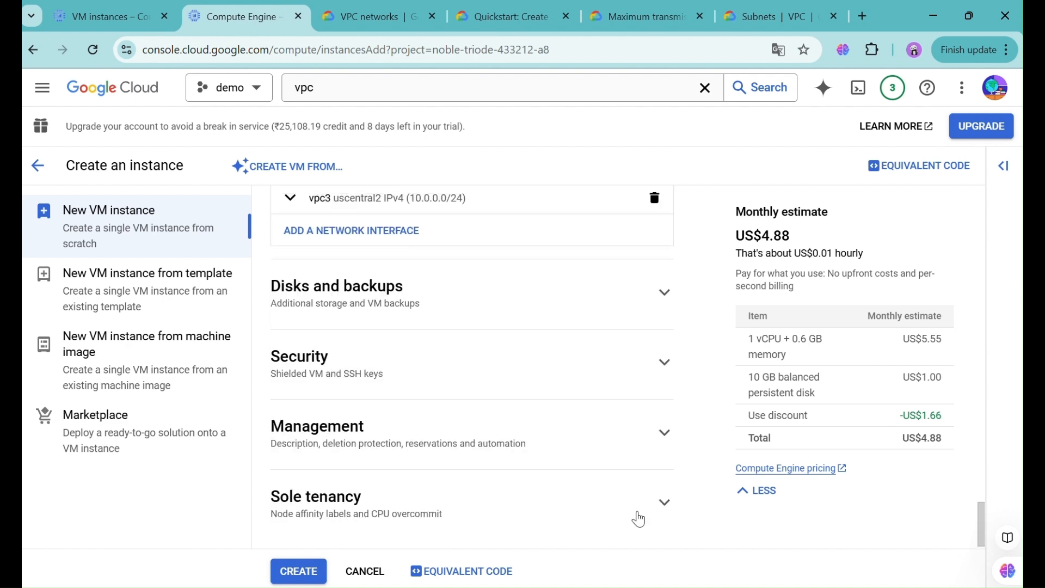
{"action": "left_click", "coordinate": [294, 571]}
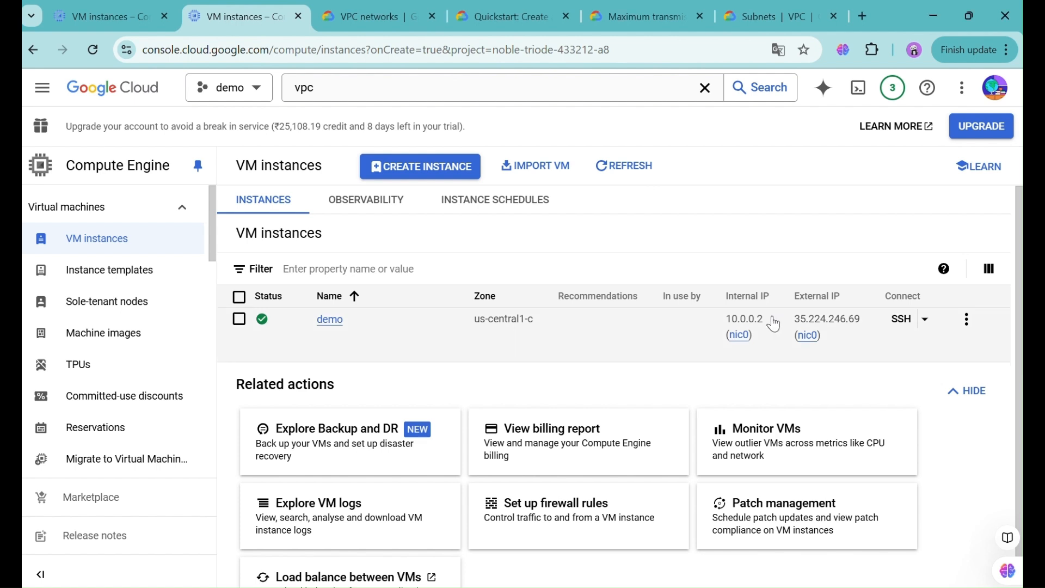
{"action": "left_click_drag", "start_coordinate": [767, 321], "coordinate": [735, 322]}
{"action": "left_click_drag", "start_coordinate": [729, 319], "coordinate": [721, 317]}
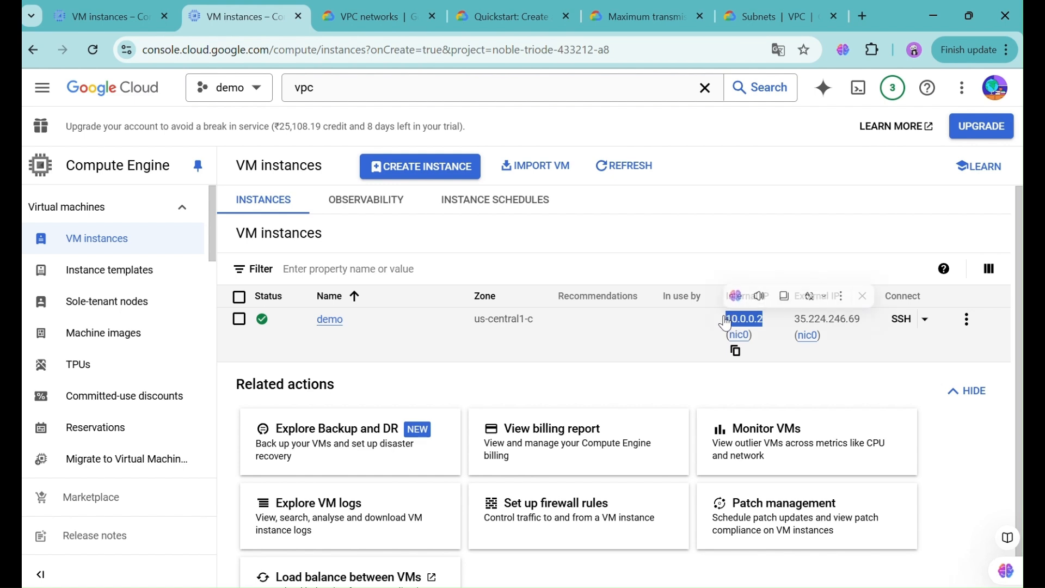
{"action": "left_click", "coordinate": [838, 364]}
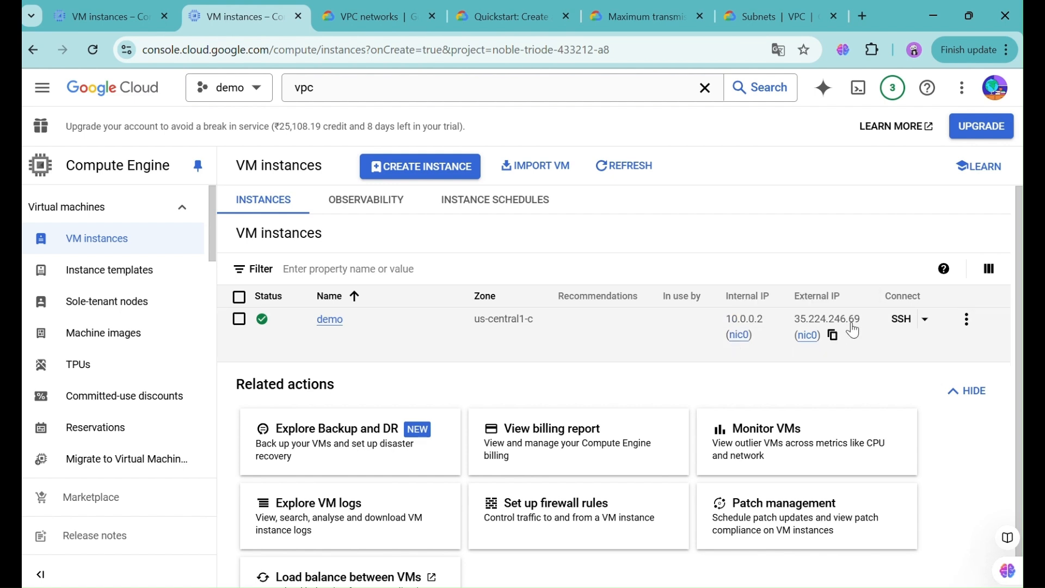
{"action": "left_click", "coordinate": [837, 337]}
- Ping 35.224.246.69 from Command Prompt, stop it after the timeouts, and return to Chrome
{"action": "key", "text": "alt+Tab"}
{"action": "key", "text": "alt+Tab"}
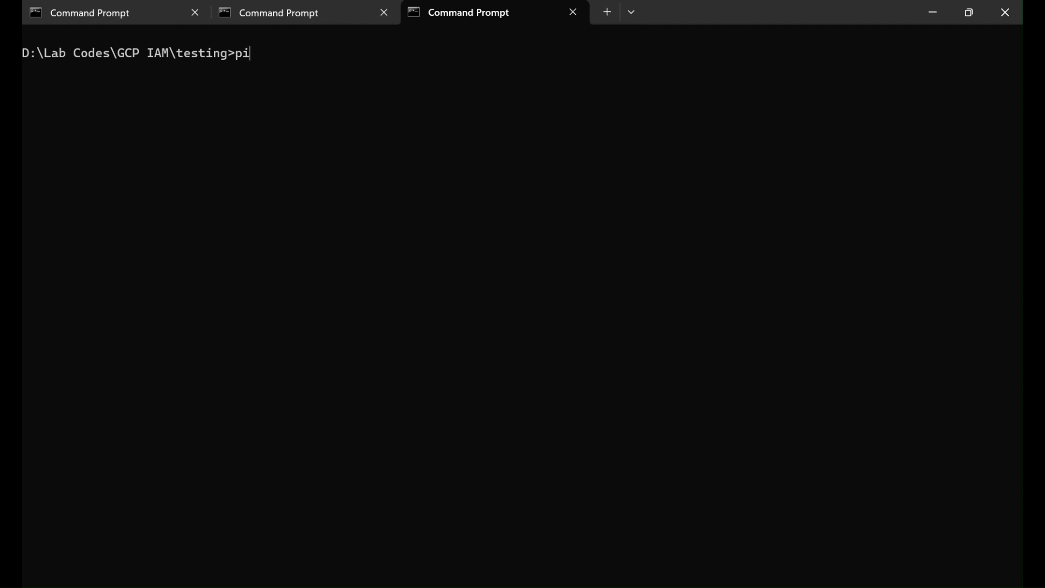
{"action": "type", "text": "ping 35.224.246.69"}
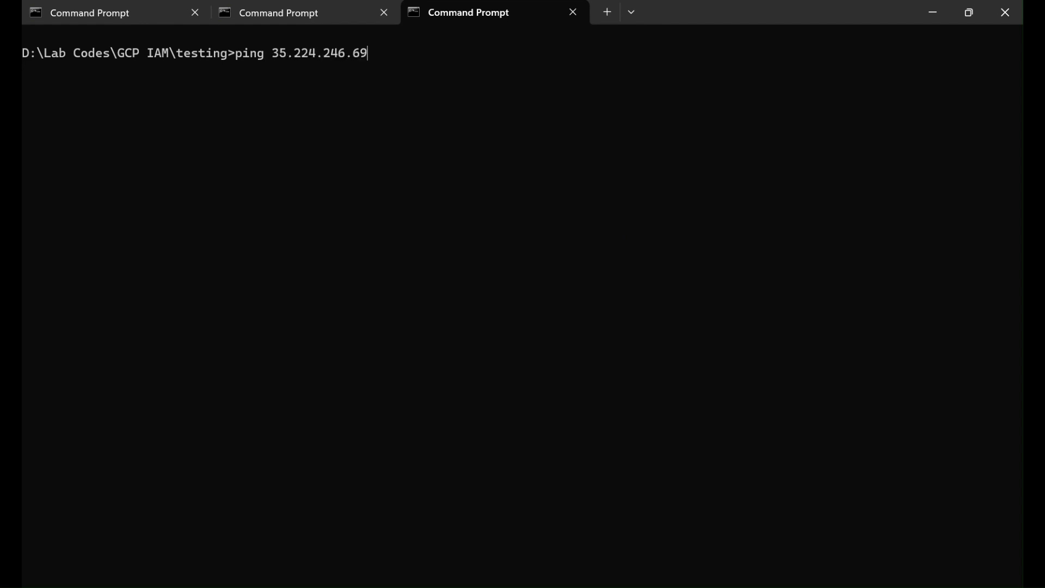
{"action": "key", "text": "Return"}
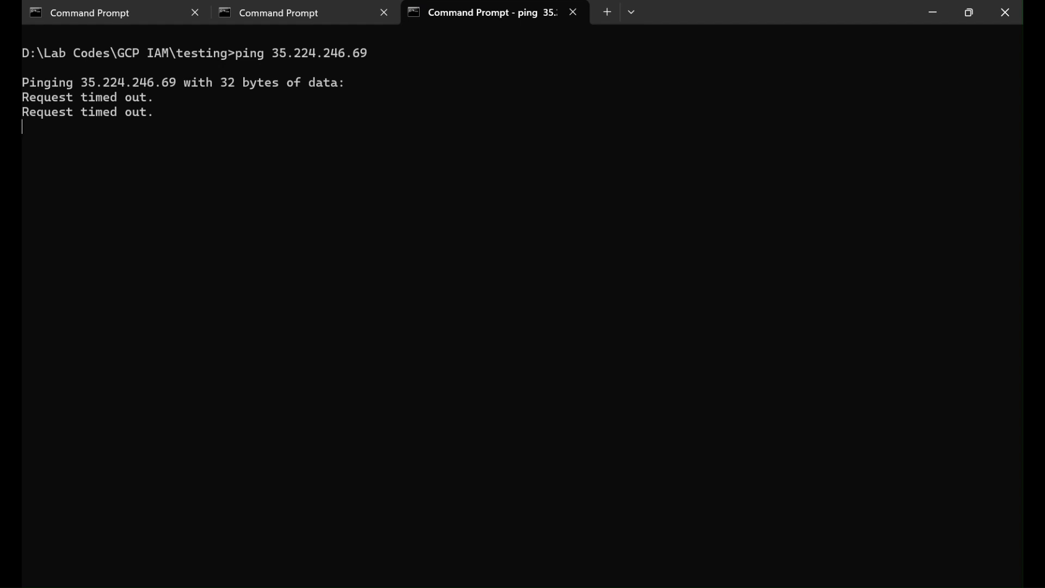
{"action": "key", "text": "ctrl+c"}
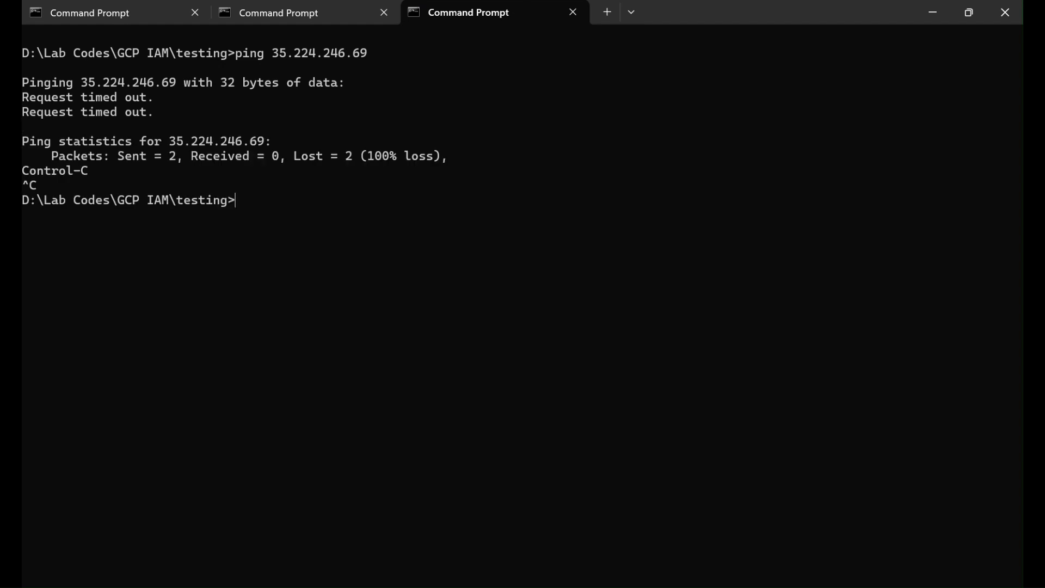
{"action": "key", "text": "alt+Tab"}
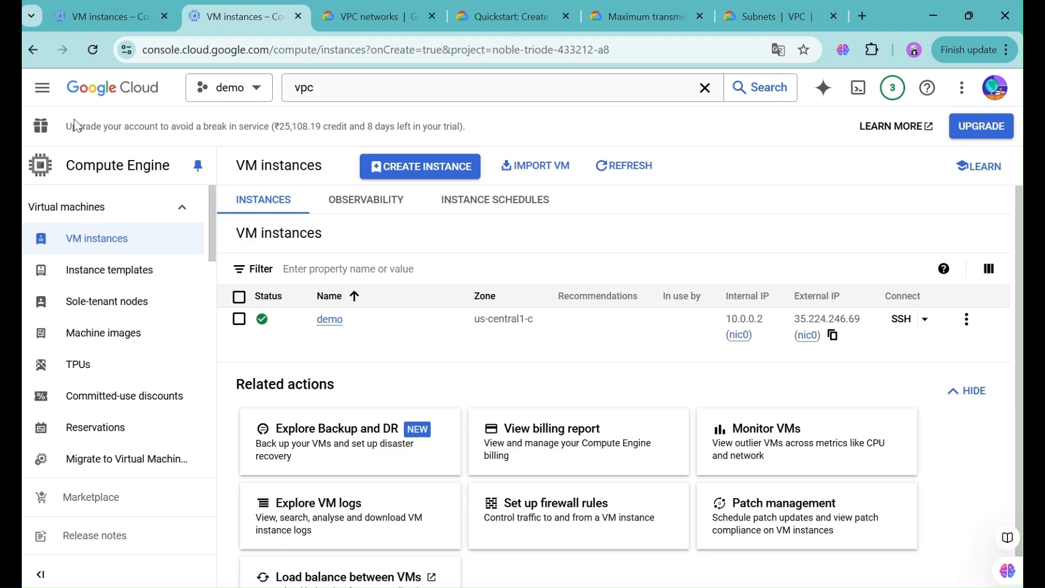
- Navigate to VPC network > Firewall from the navigation menu
{"action": "left_click", "coordinate": [42, 87]}
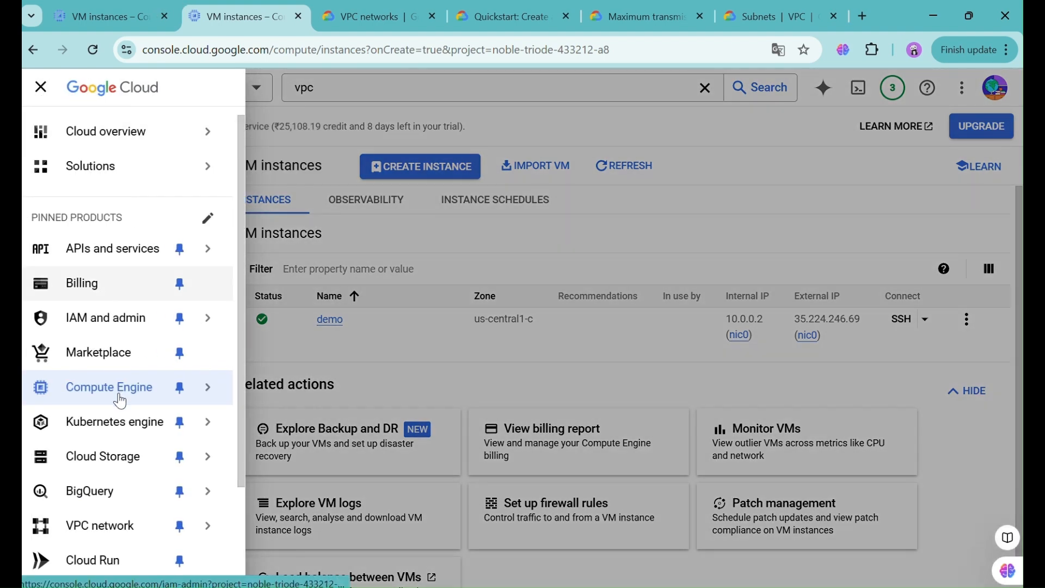
{"action": "mouse_move", "coordinate": [132, 539]}
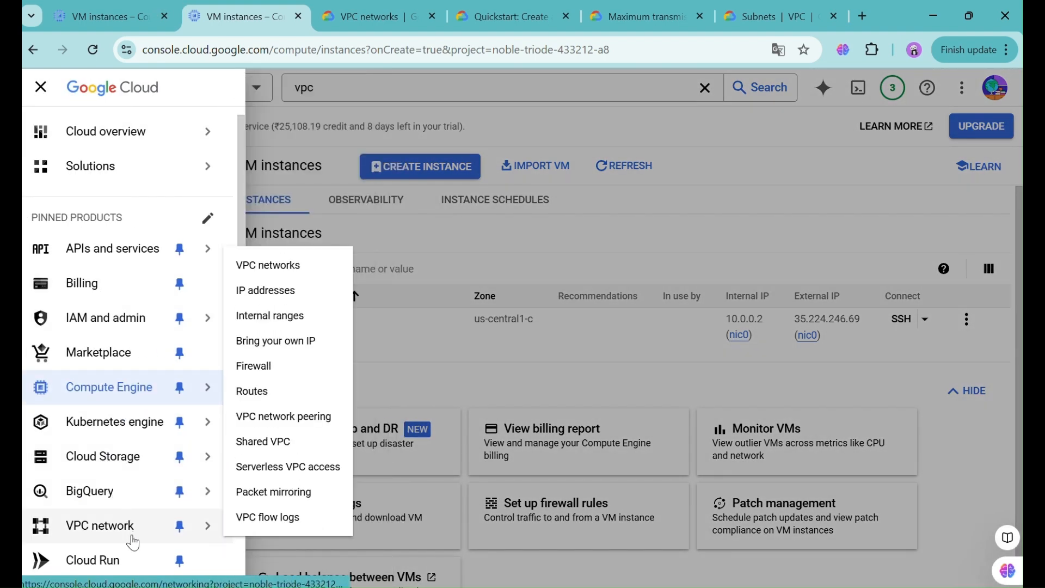
{"action": "left_click", "coordinate": [289, 367]}
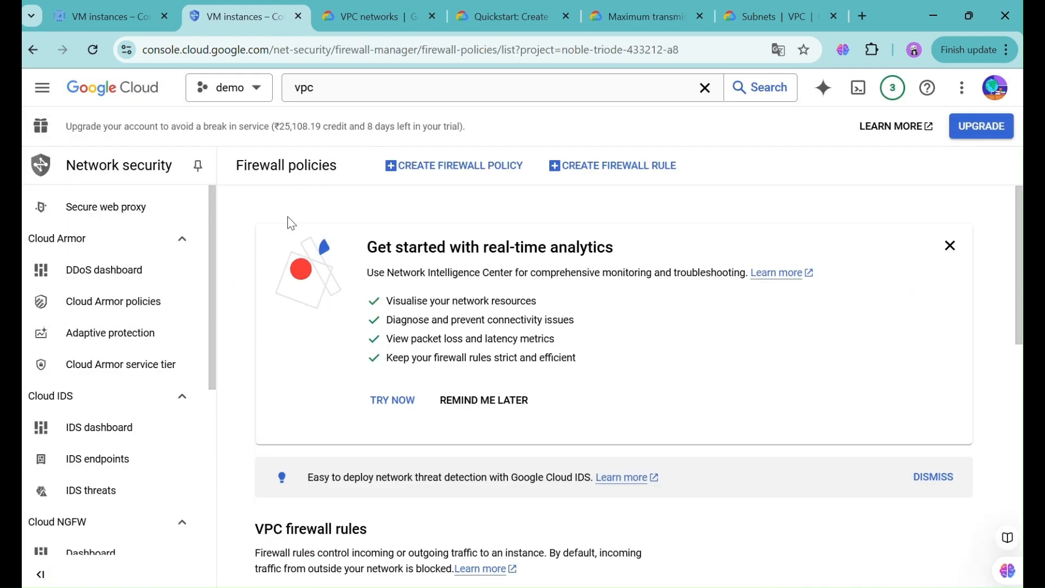
- Start a new firewall rule and name it vpc3fw
{"action": "left_click", "coordinate": [587, 173]}
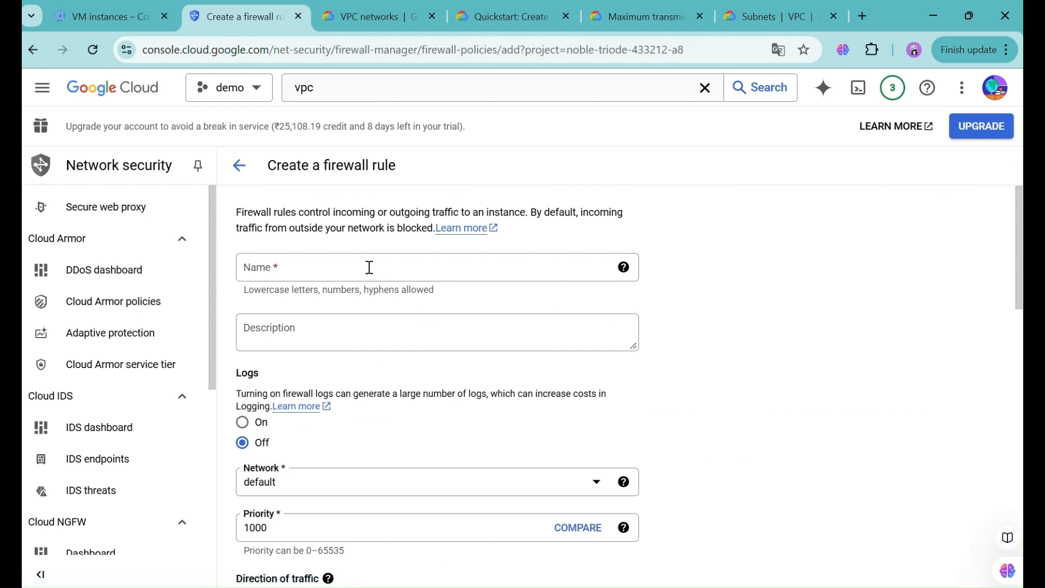
{"action": "left_click", "coordinate": [366, 266]}
{"action": "type", "text": "vpc"}
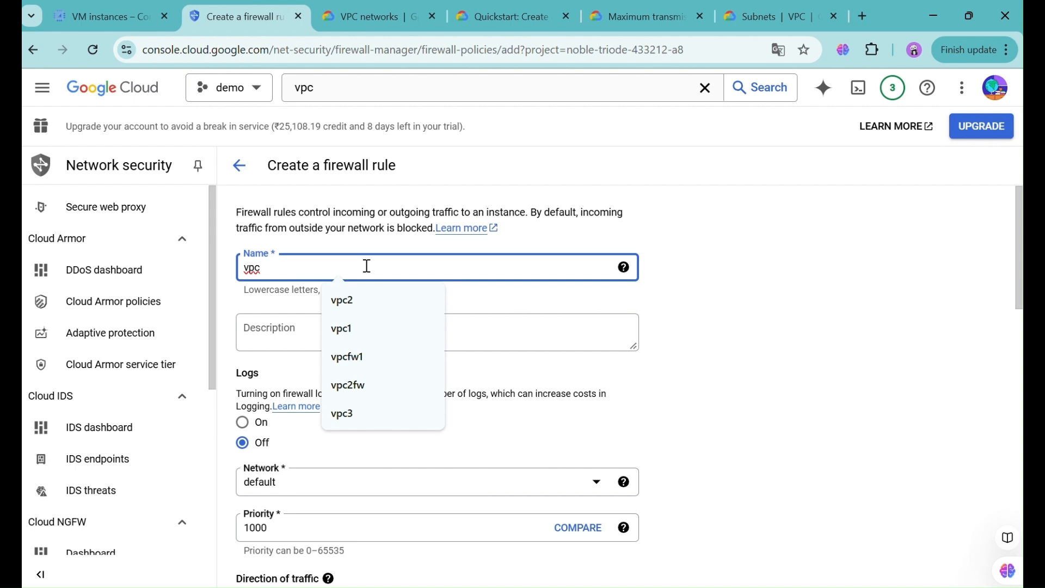
{"action": "type", "text": "fw"}
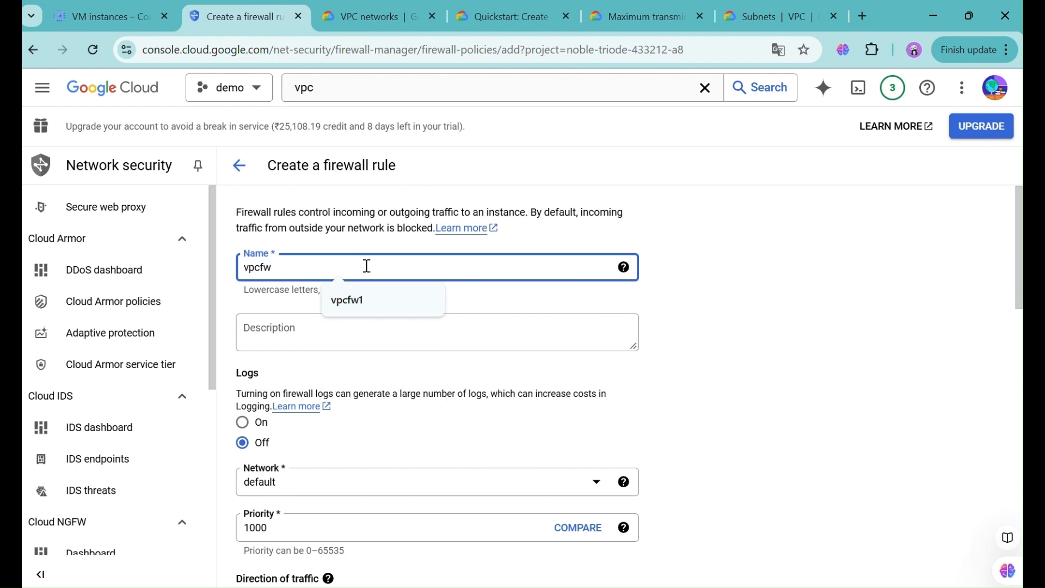
{"action": "key", "text": "BackSpace"}
{"action": "key", "text": "BackSpace"}
{"action": "type", "text": "3"}
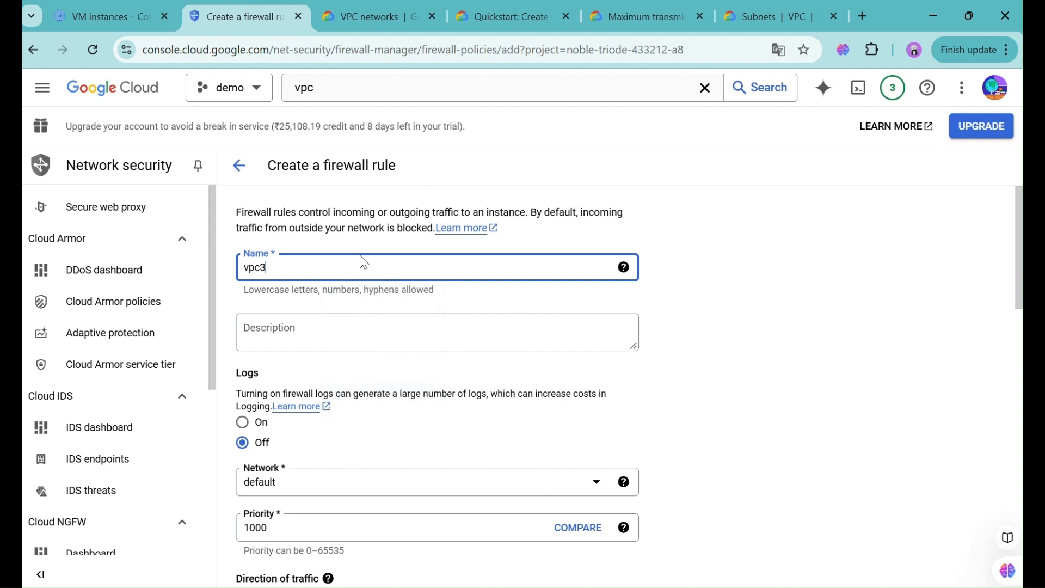
{"action": "left_click", "coordinate": [449, 438]}
{"action": "scroll", "coordinate": [452, 438], "scroll_direction": "down", "scroll_amount": 1}
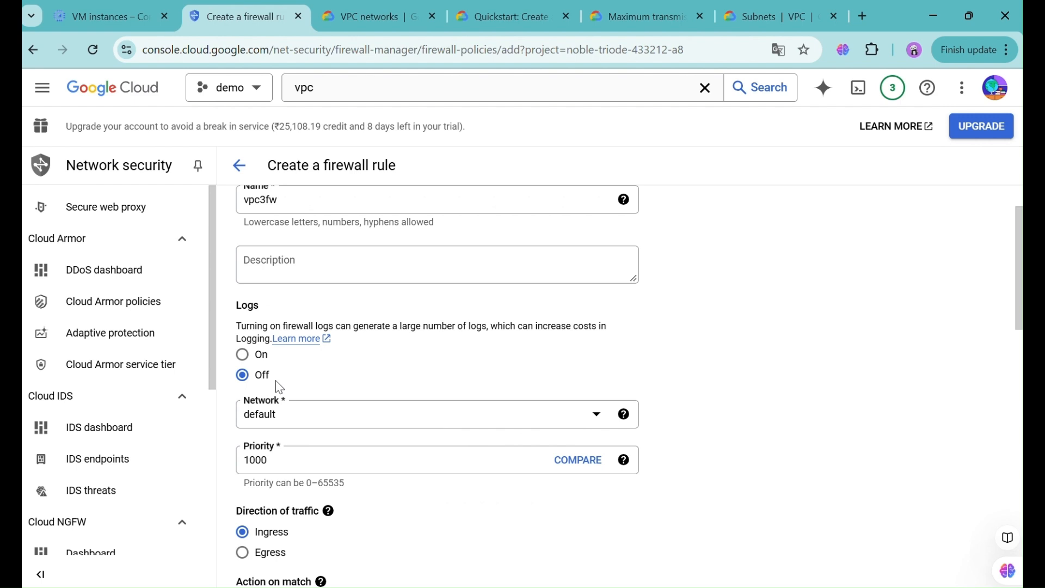
- Change the firewall rule's network from default to vpc3
{"action": "left_click", "coordinate": [298, 418]}
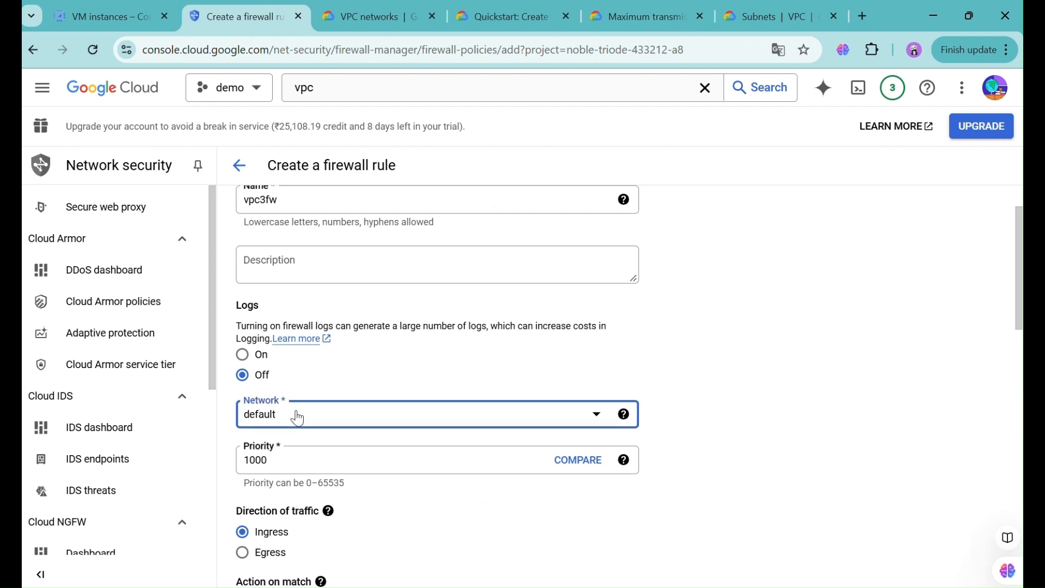
{"action": "left_click", "coordinate": [491, 334]}
{"action": "left_click_drag", "start_coordinate": [490, 326], "coordinate": [497, 338]}
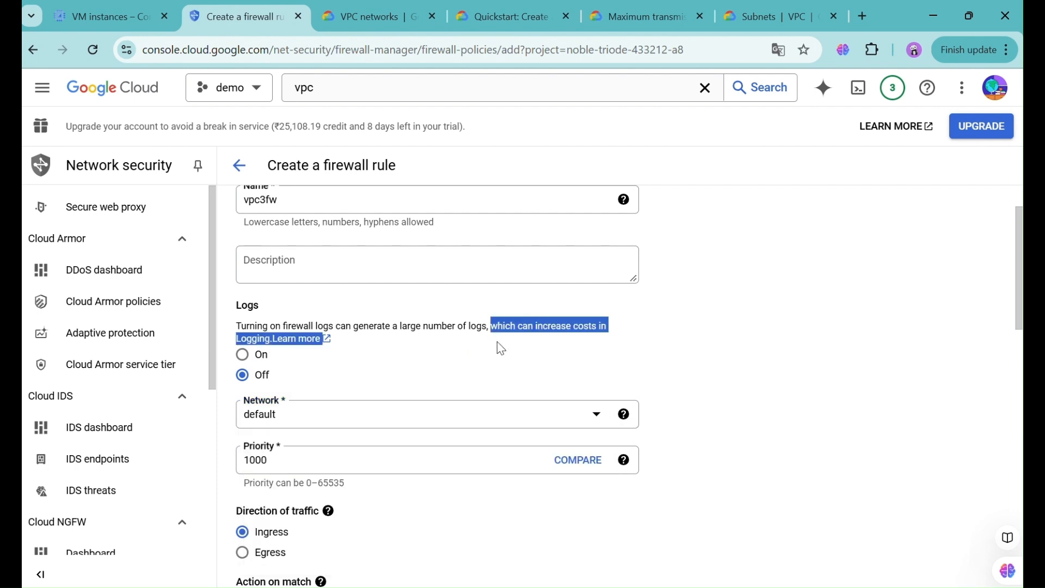
{"action": "left_click", "coordinate": [404, 350]}
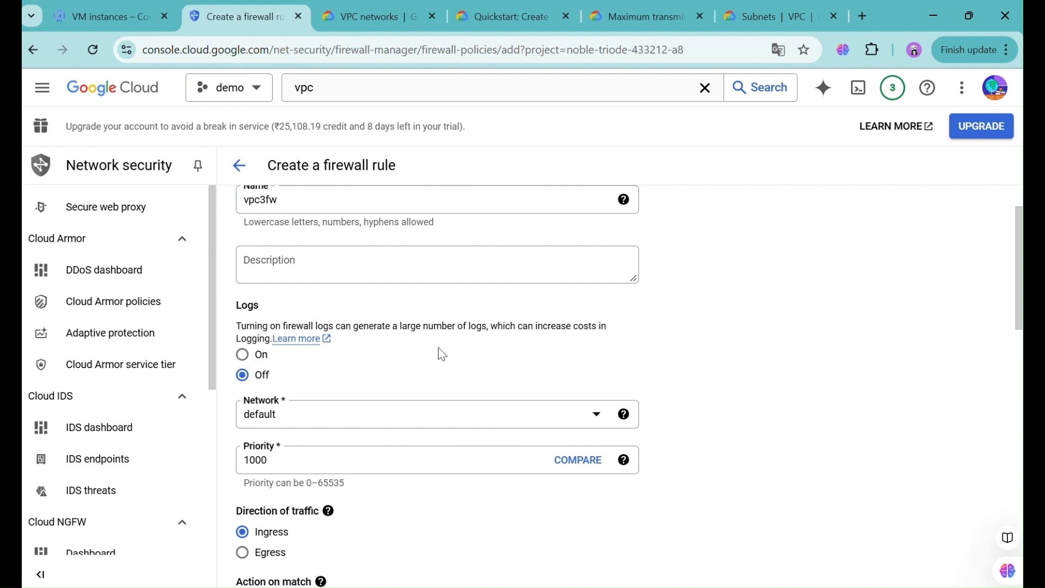
{"action": "left_click", "coordinate": [368, 426]}
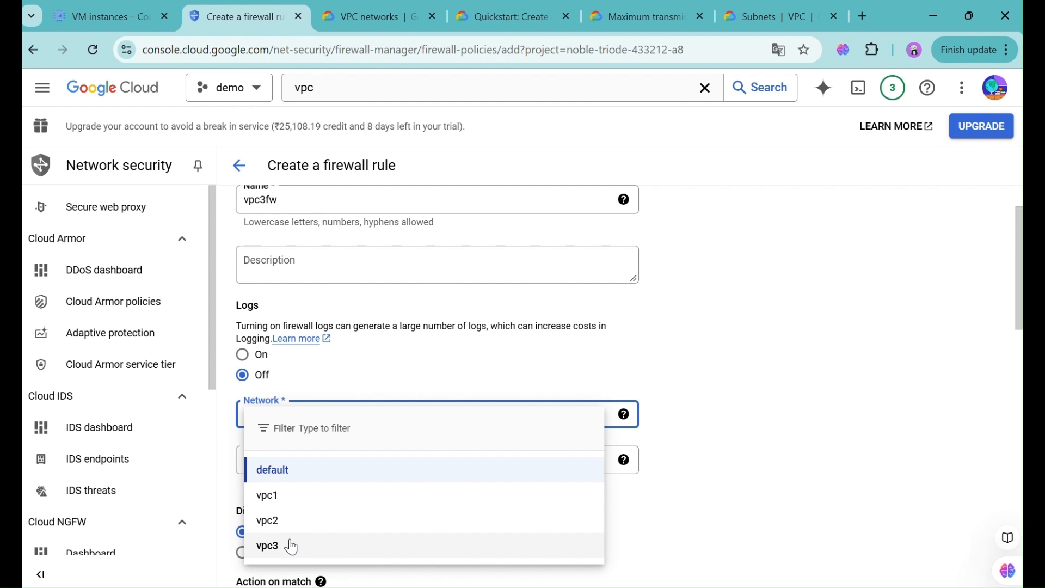
{"action": "left_click", "coordinate": [292, 546]}
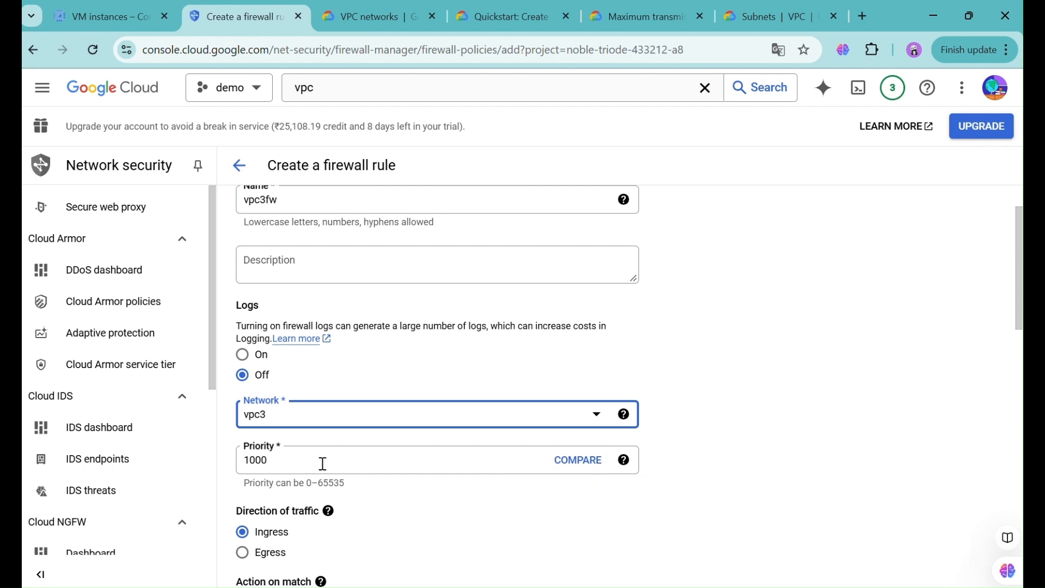
- Scroll past priority, direction and action settings and open the Targets choices
{"action": "scroll", "coordinate": [374, 540], "scroll_direction": "down", "scroll_amount": 2}
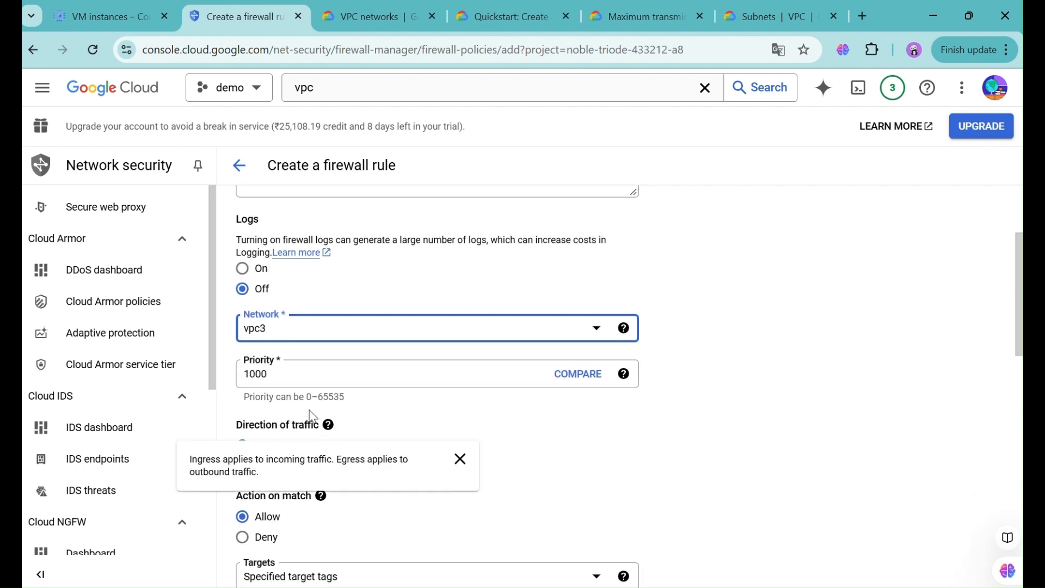
{"action": "left_click", "coordinate": [303, 393]}
{"action": "left_click_drag", "start_coordinate": [304, 393], "coordinate": [345, 401]}
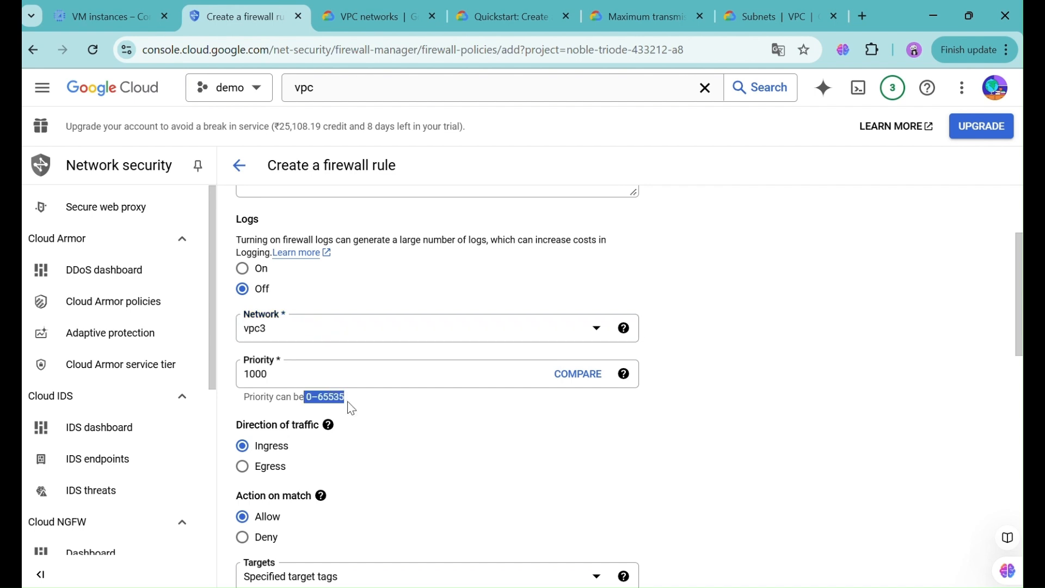
{"action": "left_click", "coordinate": [364, 406]}
{"action": "scroll", "coordinate": [380, 425], "scroll_direction": "down", "scroll_amount": 1}
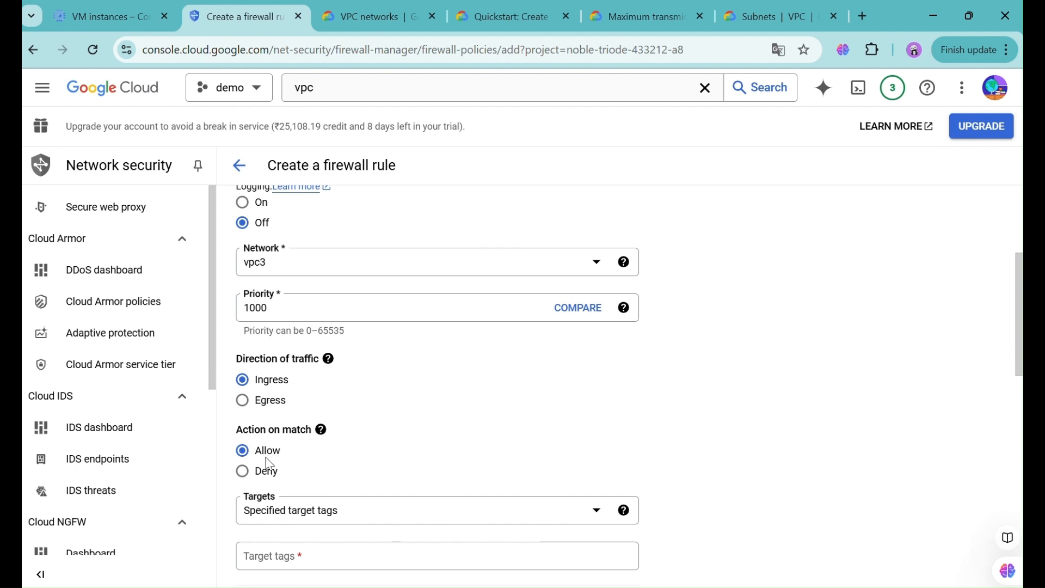
{"action": "scroll", "coordinate": [269, 464], "scroll_direction": "down", "scroll_amount": 2}
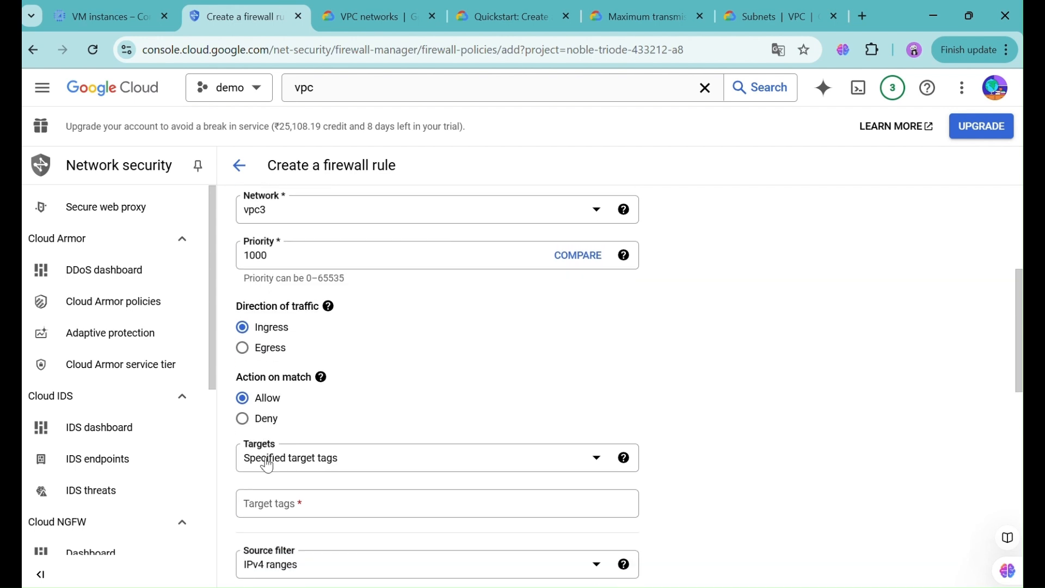
{"action": "left_click", "coordinate": [319, 368]}
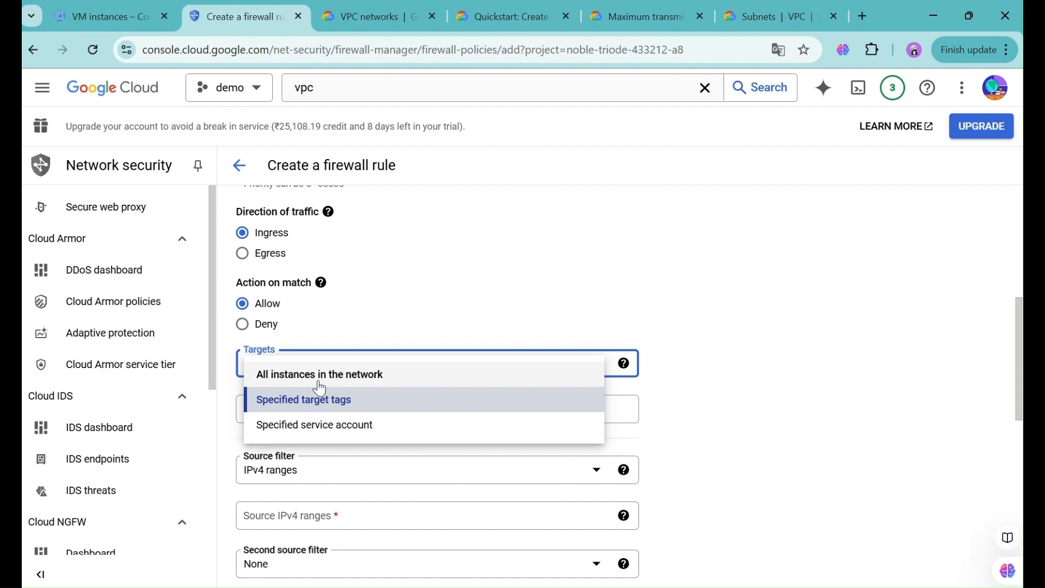
- Try targeting a specified service account, browsing the account list without choosing one
{"action": "left_click", "coordinate": [343, 425]}
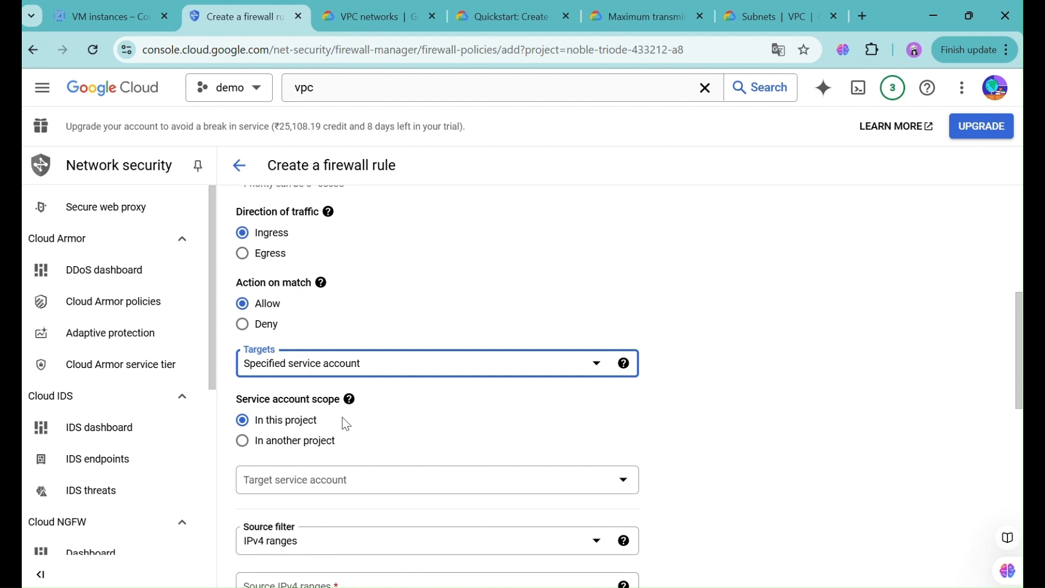
{"action": "left_click", "coordinate": [289, 473]}
{"action": "left_click", "coordinate": [291, 479]}
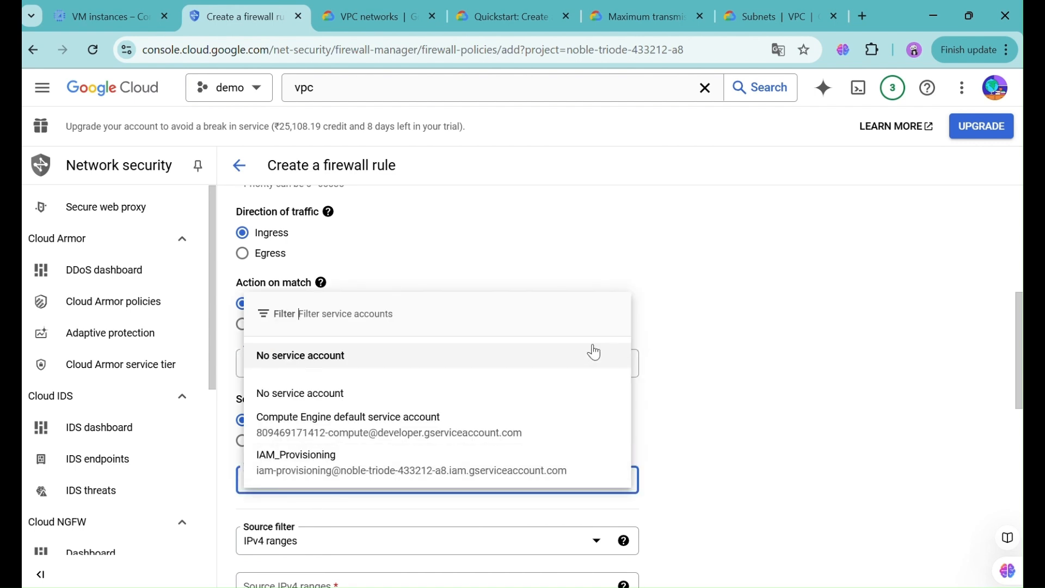
{"action": "left_click", "coordinate": [688, 260]}
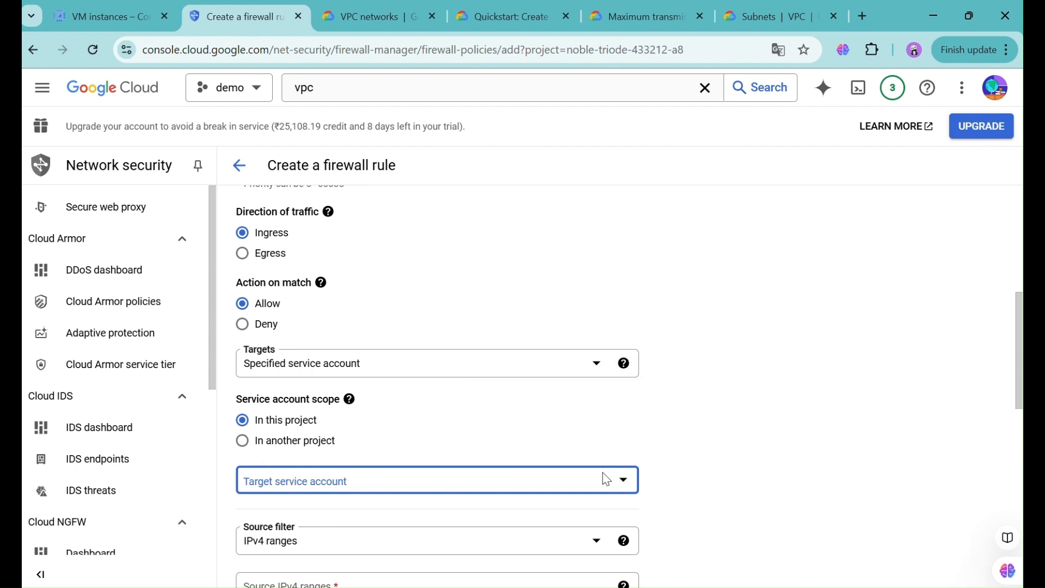
{"action": "left_click", "coordinate": [611, 488]}
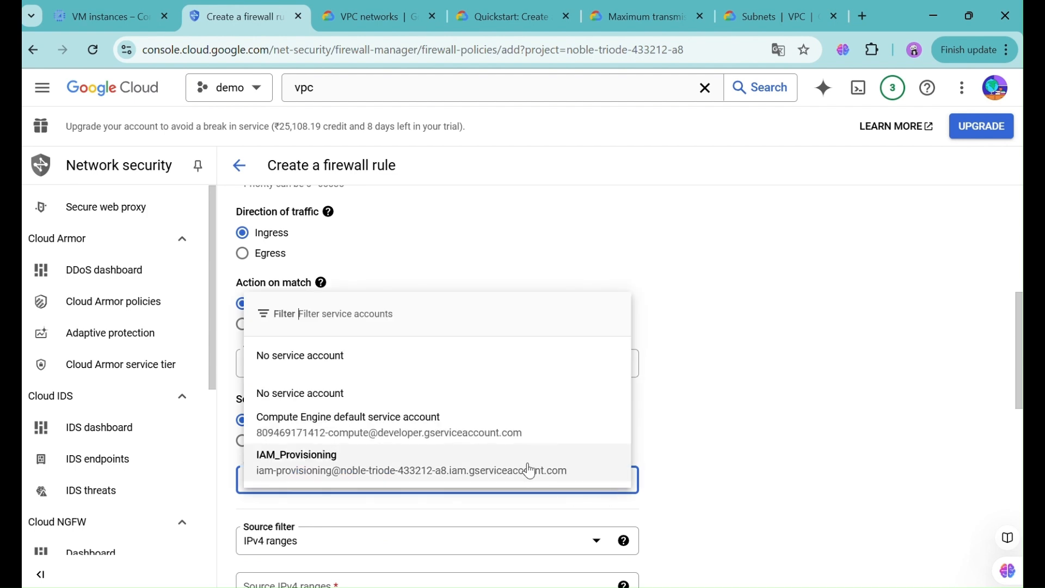
{"action": "left_click", "coordinate": [675, 427]}
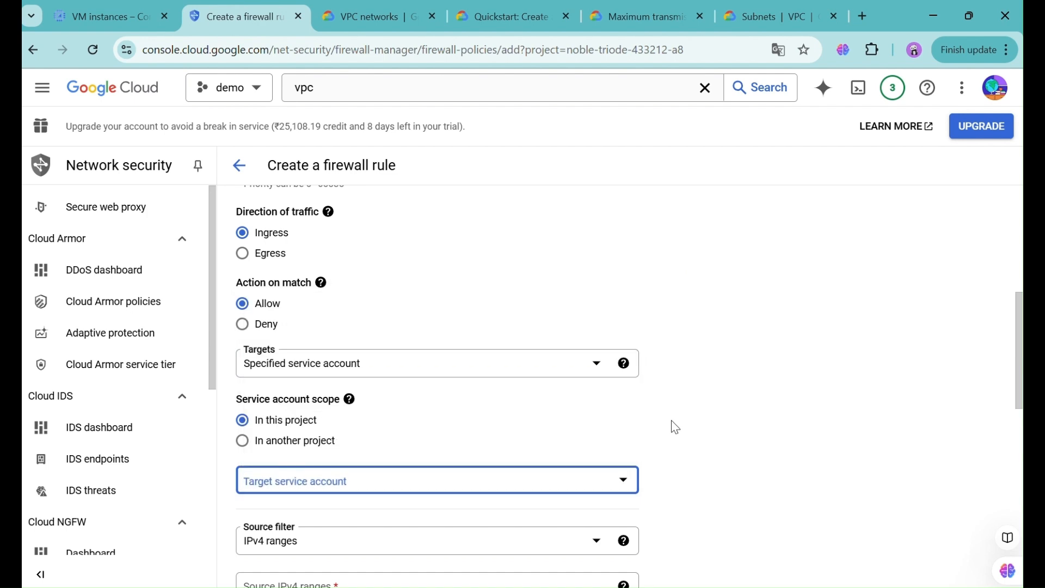
- Switch Targets to All instances in the network
{"action": "left_click", "coordinate": [406, 366]}
{"action": "left_click", "coordinate": [405, 366]}
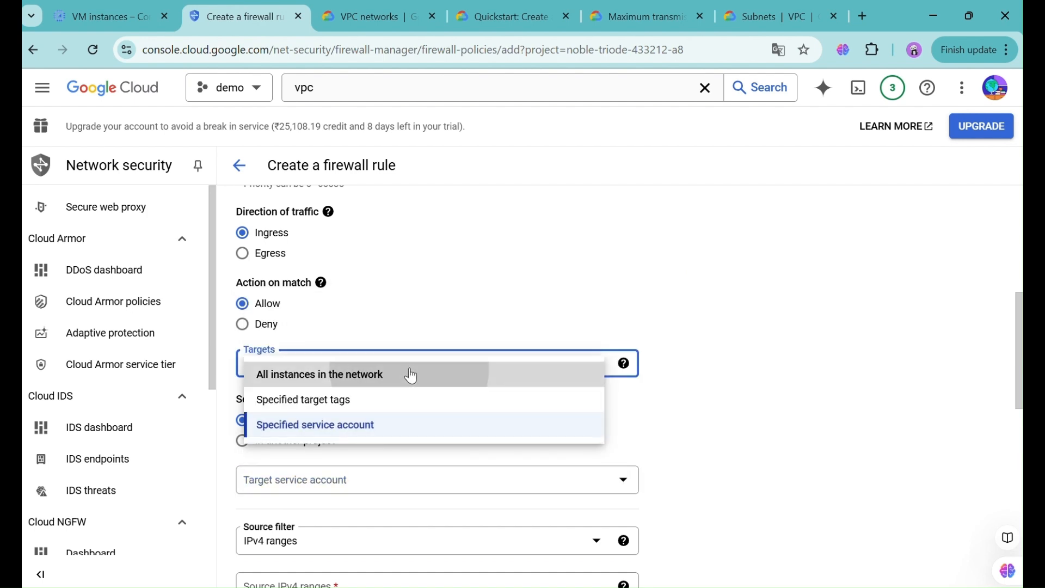
{"action": "left_click", "coordinate": [408, 372]}
{"action": "scroll", "coordinate": [411, 375], "scroll_direction": "down", "scroll_amount": 3}
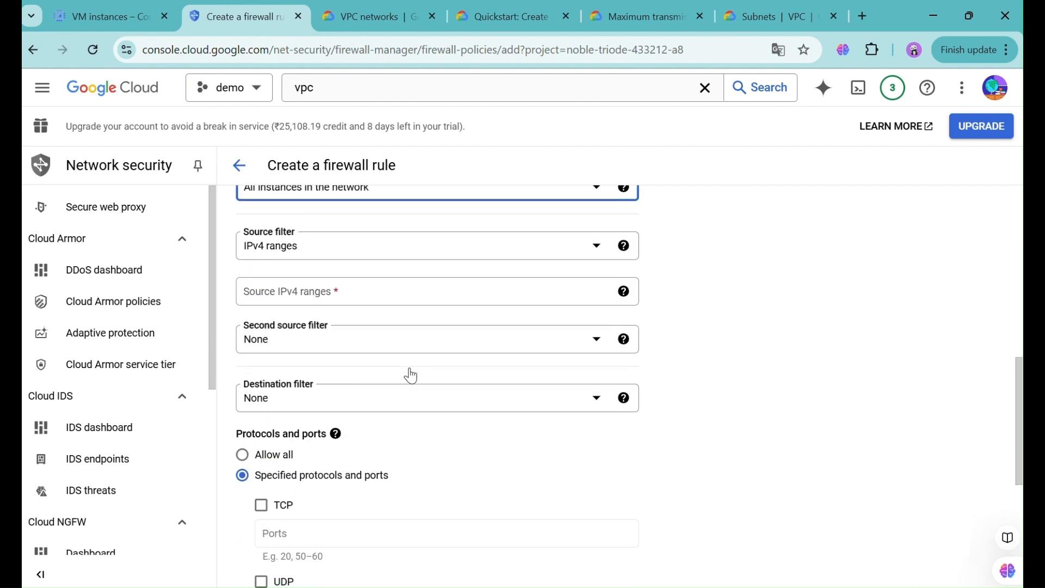
{"action": "left_click", "coordinate": [329, 288]}
- Add 0.0.0.0/0 as the rule's source IPv4 range
{"action": "type", "text": "0.0."}
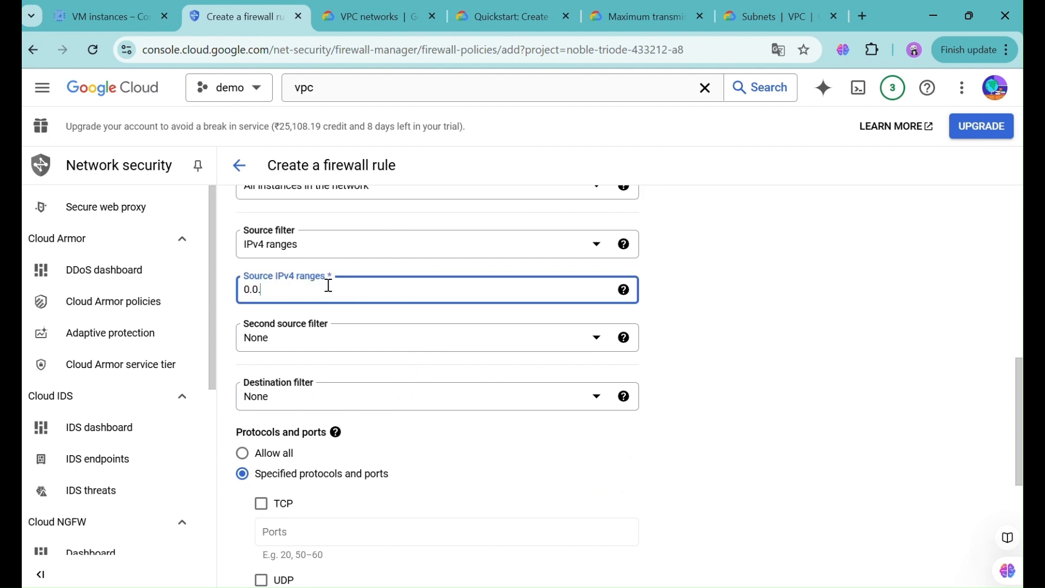
{"action": "type", "text": "0.0/0"}
{"action": "mouse_move", "coordinate": [336, 433]}
{"action": "left_click", "coordinate": [558, 449]}
{"action": "scroll", "coordinate": [558, 450], "scroll_direction": "down", "scroll_amount": 2}
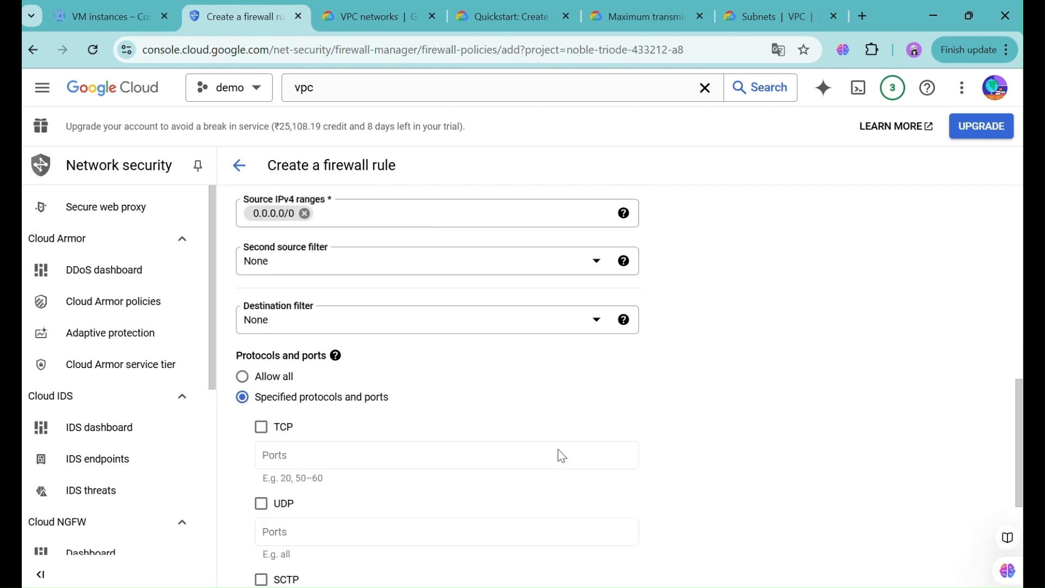
{"action": "scroll", "coordinate": [405, 409], "scroll_direction": "down", "scroll_amount": 3}
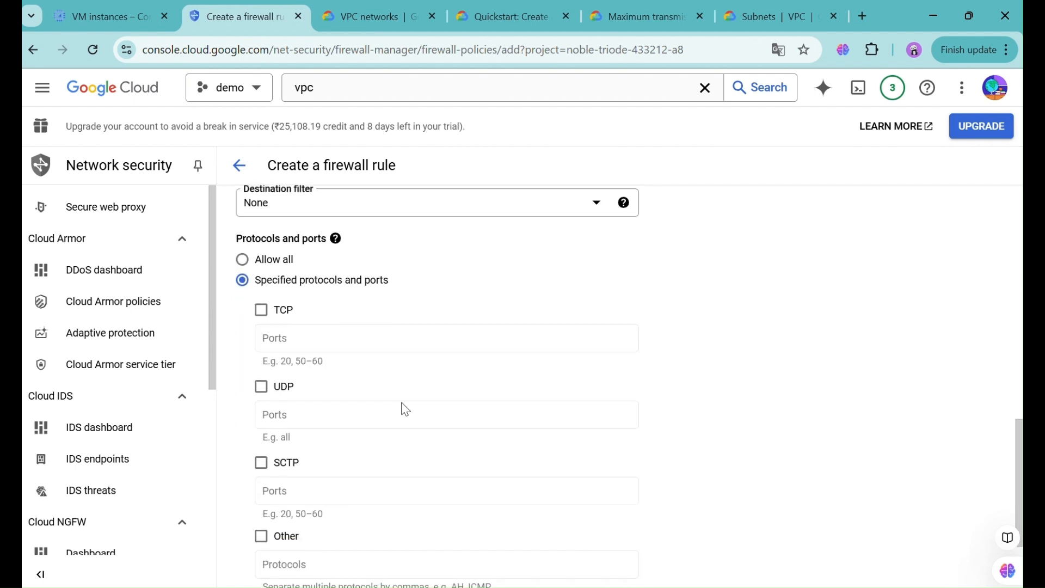
- Restrict the rule to the icmp protocol under Other protocols
{"action": "left_click", "coordinate": [281, 500]}
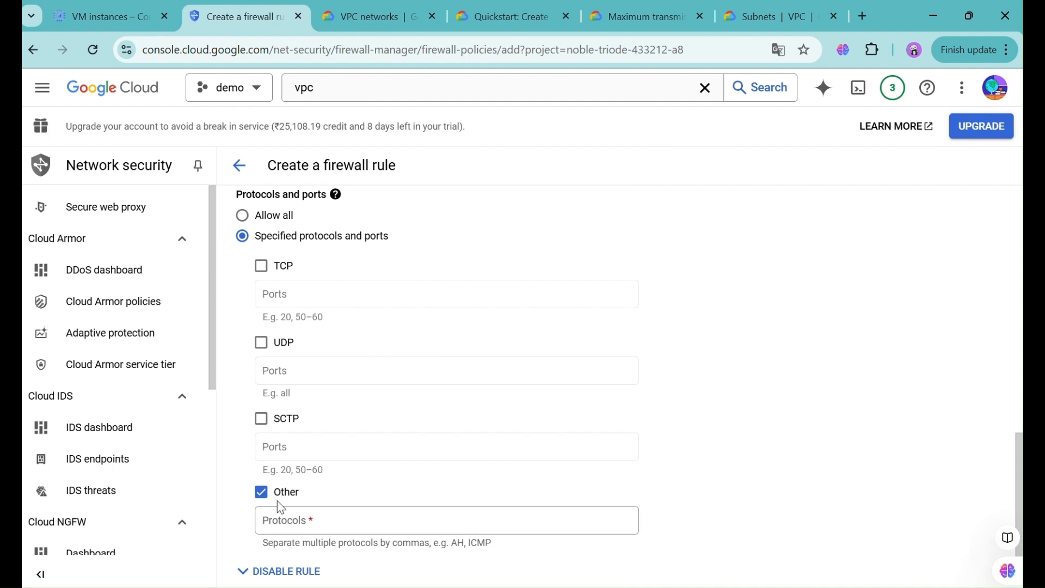
{"action": "left_click", "coordinate": [292, 514]}
{"action": "type", "text": "icmp"}
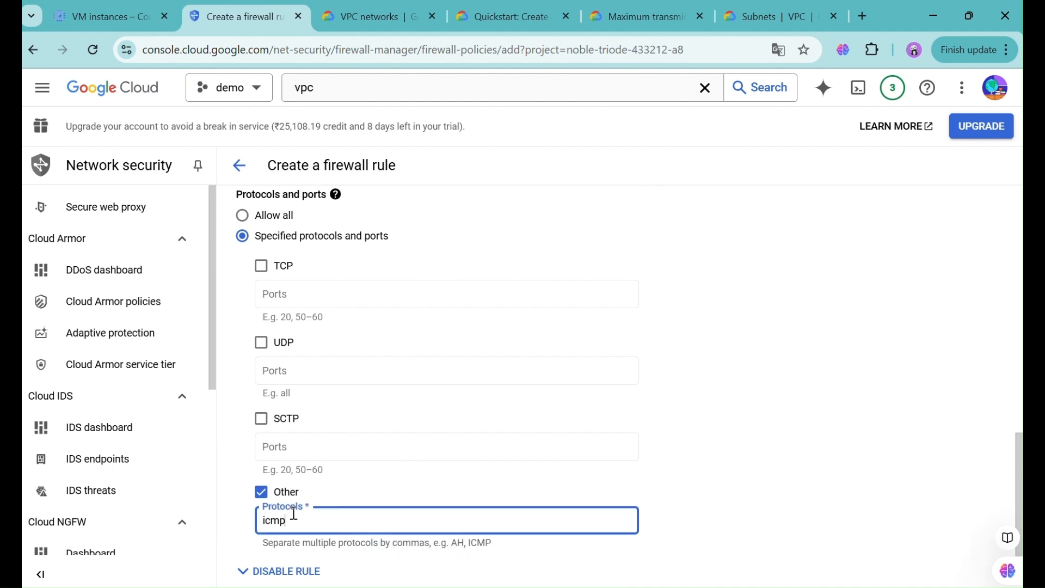
{"action": "scroll", "coordinate": [450, 464], "scroll_direction": "down", "scroll_amount": 2}
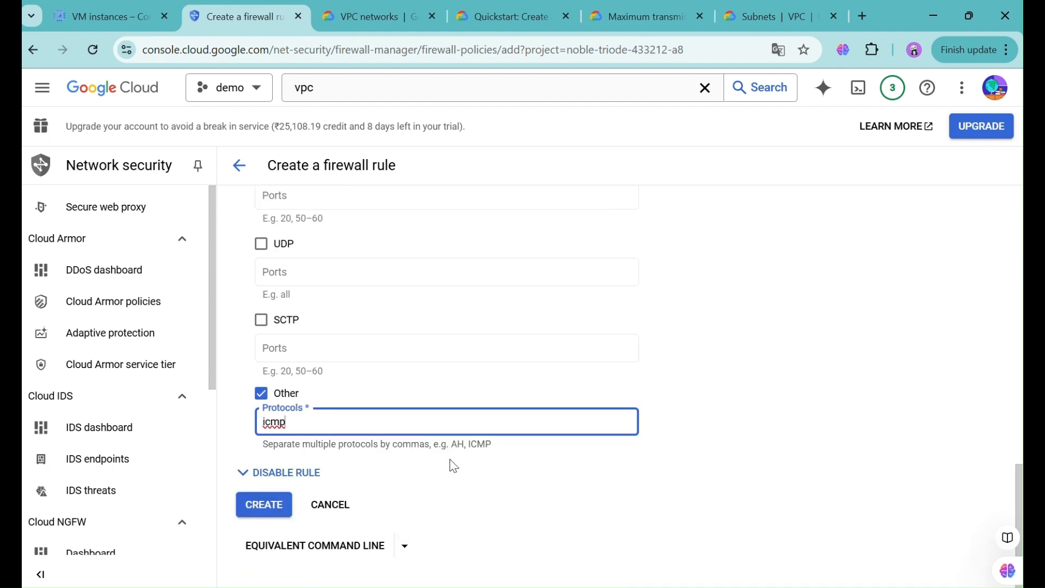
- Create the vpc3fw rule and go back to Command Prompt
{"action": "left_click", "coordinate": [260, 504]}
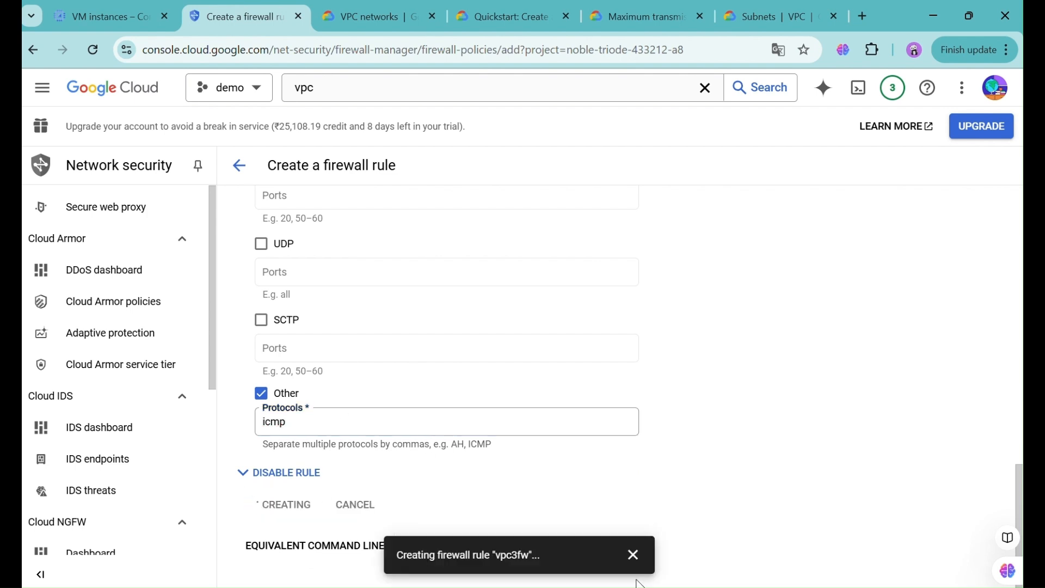
{"action": "left_click", "coordinate": [632, 555]}
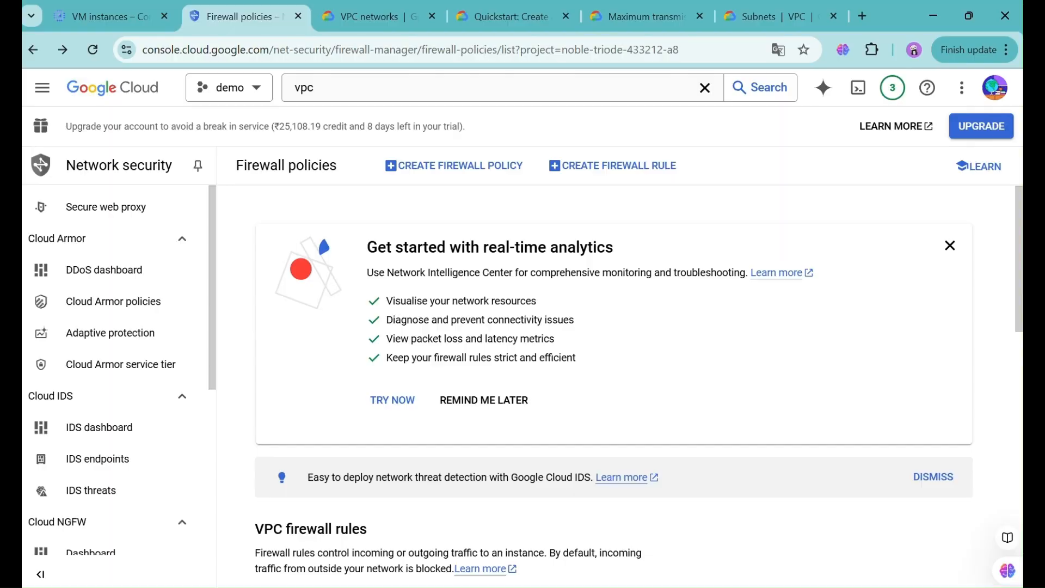
{"action": "left_click", "coordinate": [610, 587]}
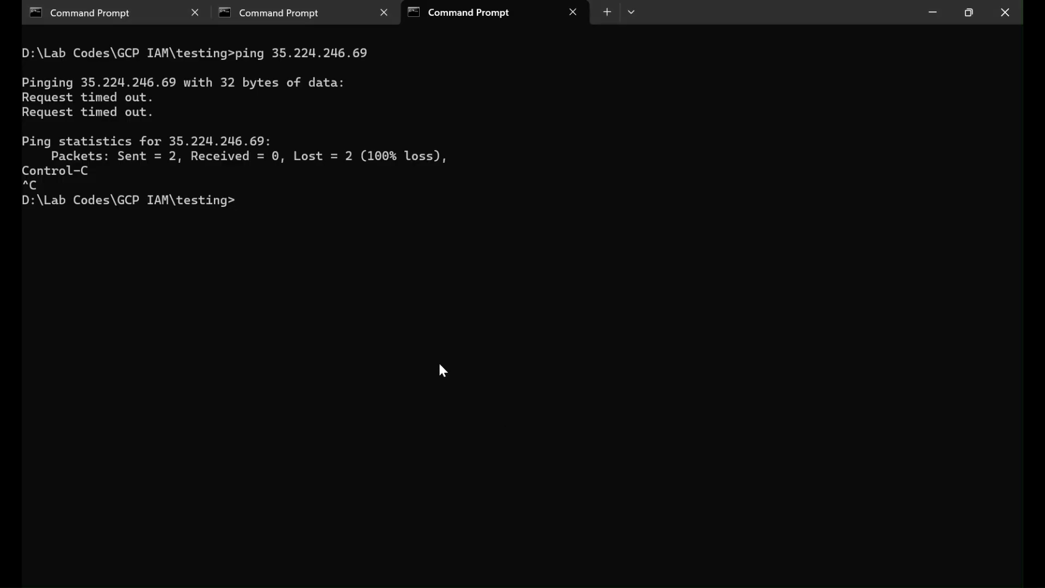
- Re-run ping 35.224.246.69 and get replies from the VM
{"action": "key", "text": "Up"}
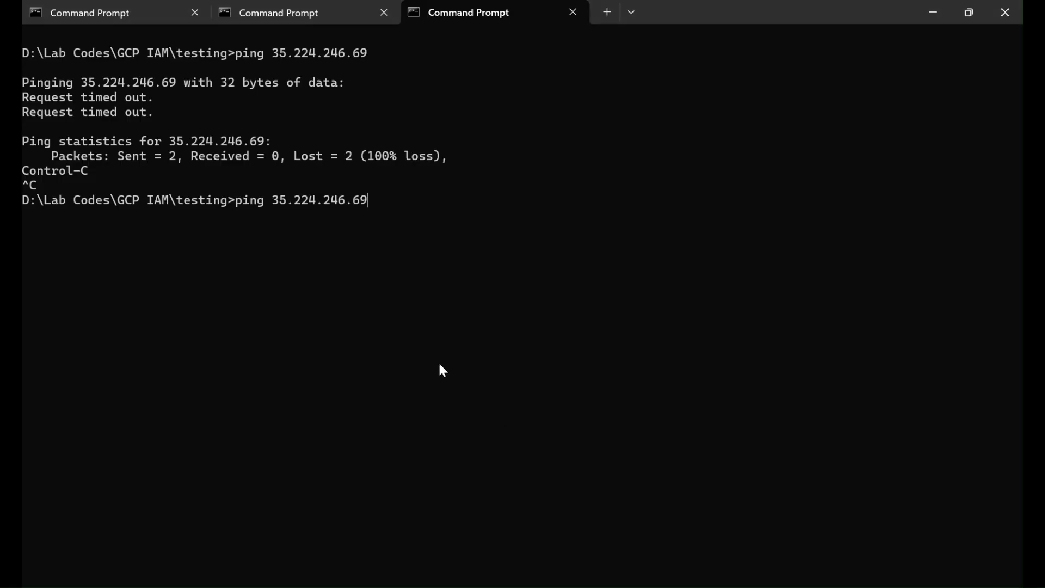
{"action": "key", "text": "Return"}
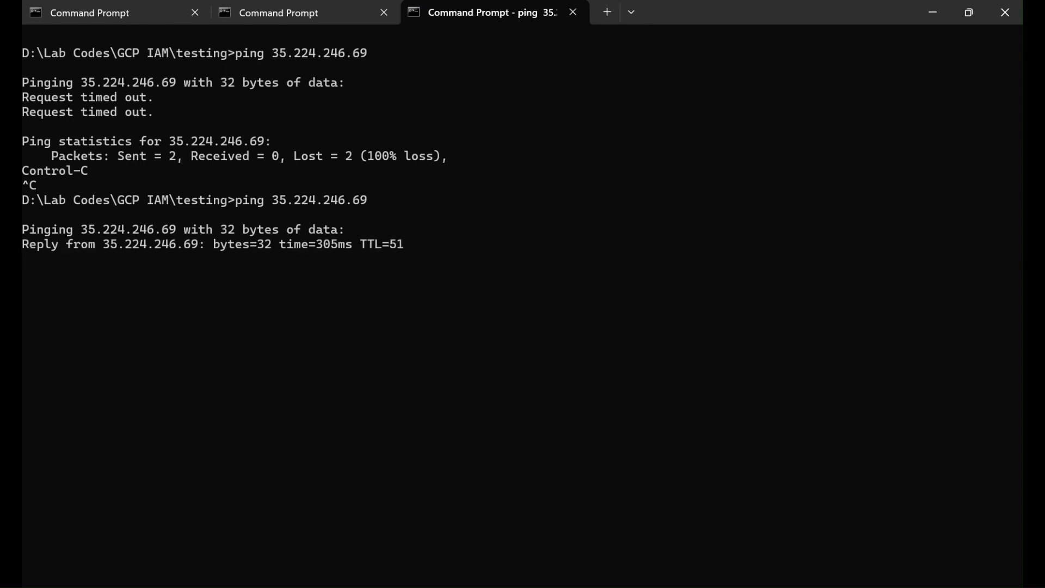